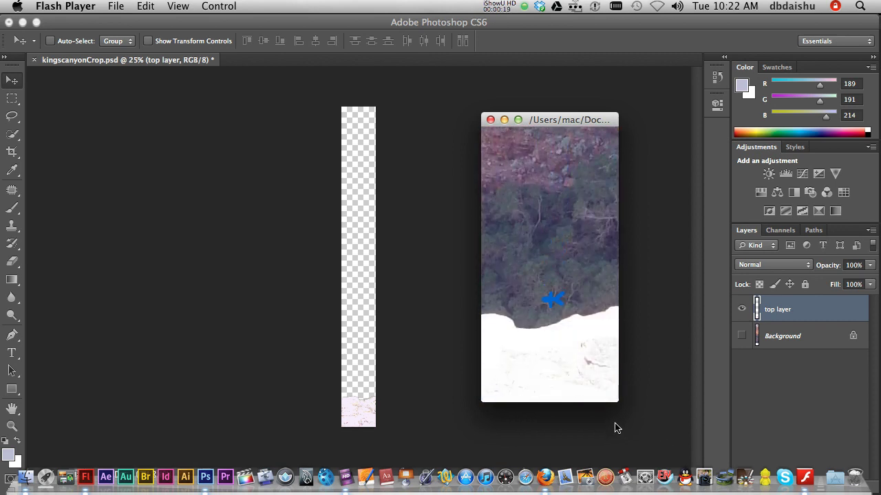
Step: Back in Photoshop, toggle the top layer and Background eye icons so both end up visible
click(425, 368)
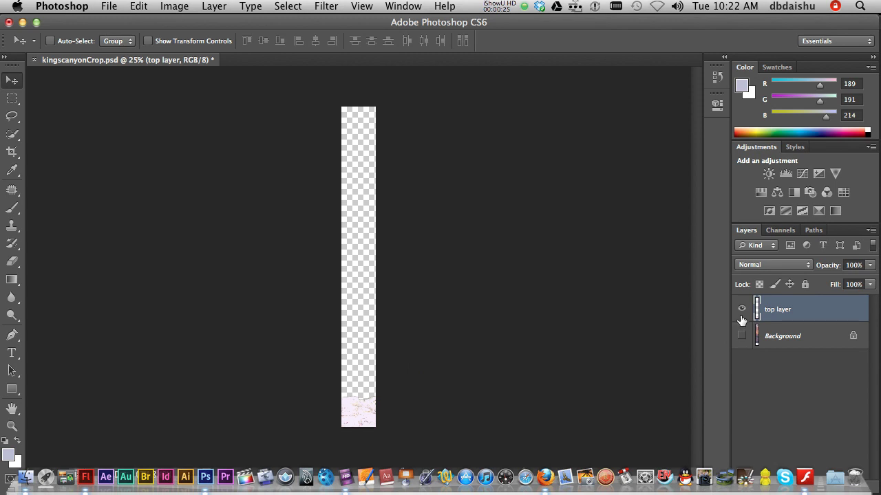
click(742, 336)
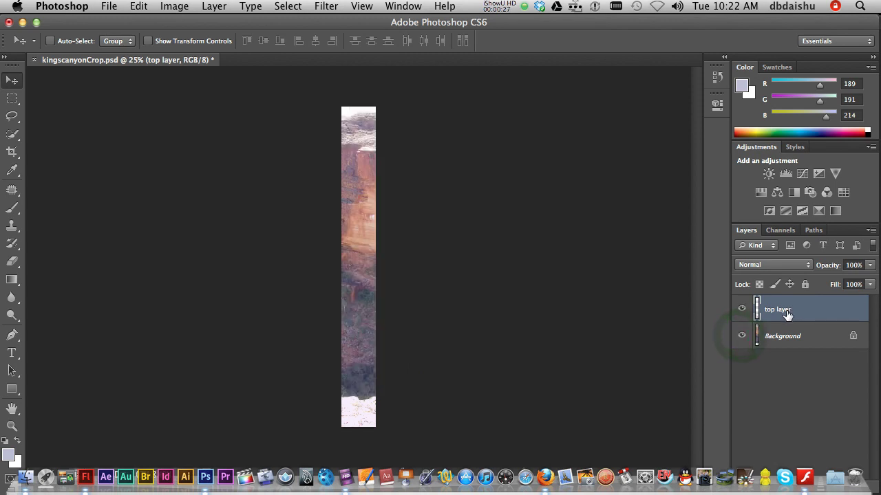
click(742, 311)
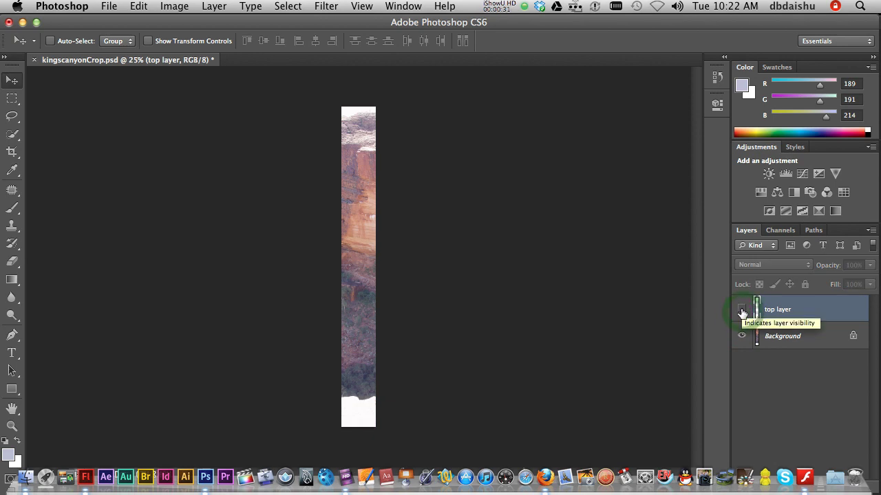
click(741, 311)
click(743, 337)
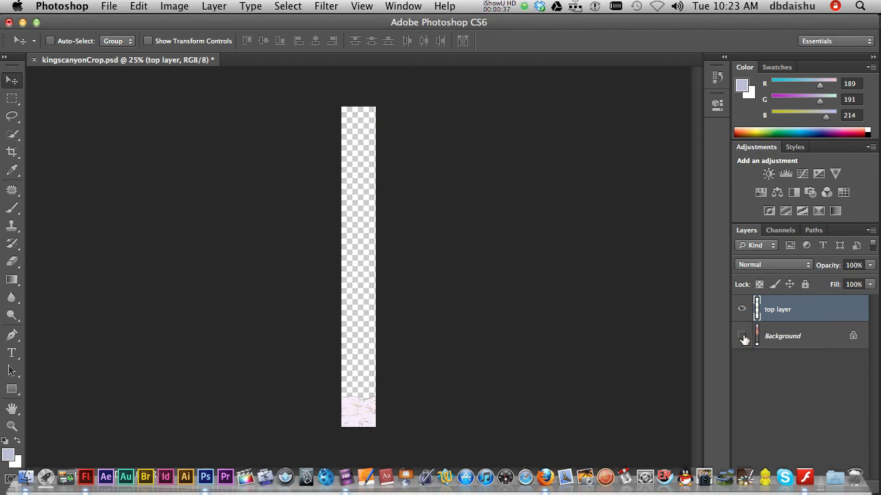
click(741, 336)
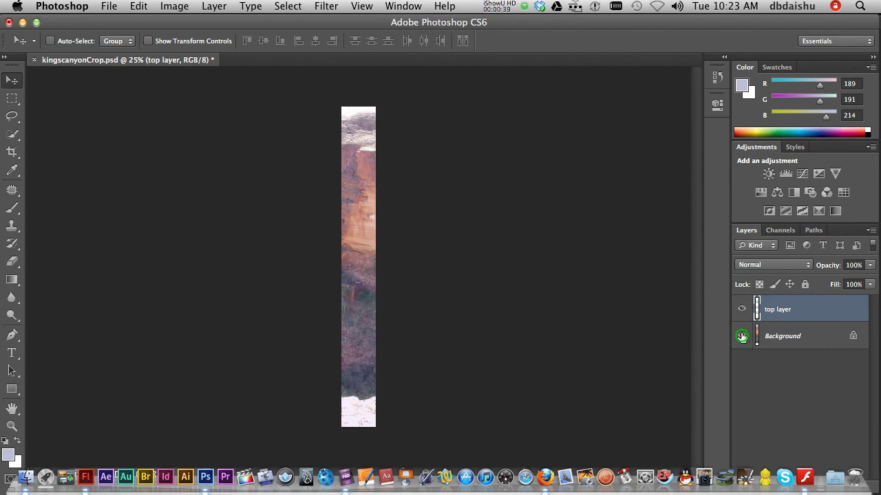
Step: In Flash, create a new document with a stage width of 200 pixels
click(85, 477)
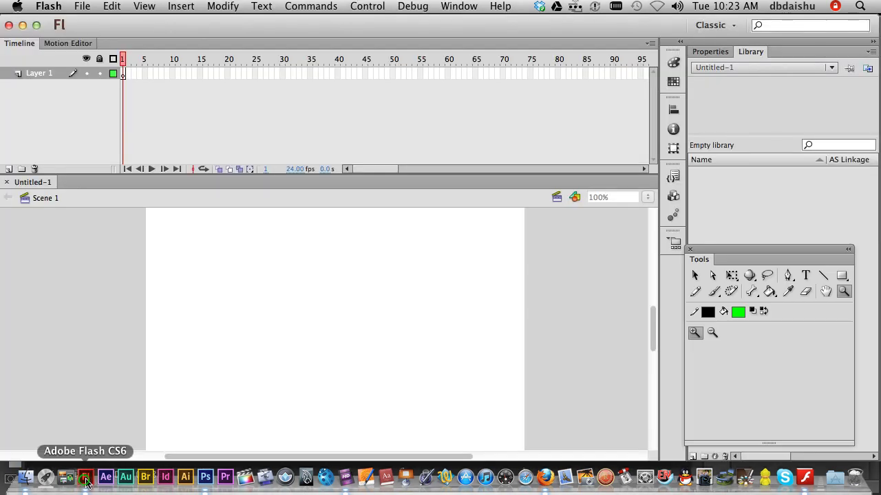
click(83, 7)
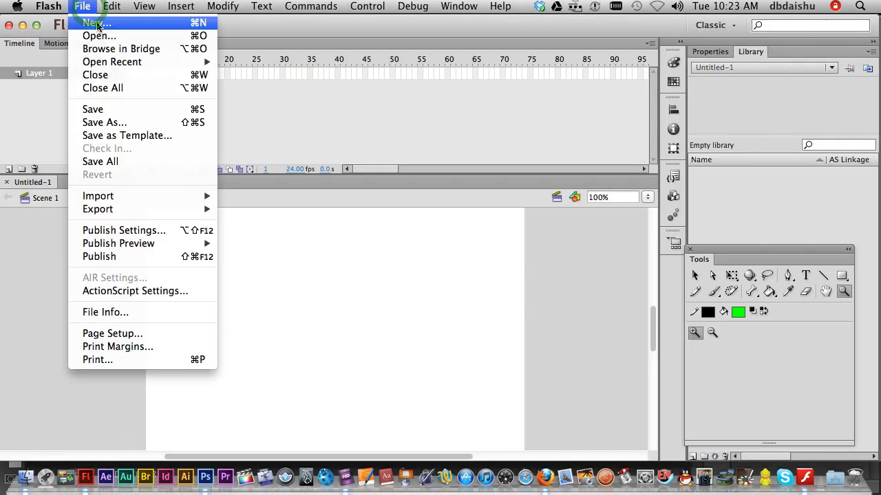
click(98, 24)
click(432, 124)
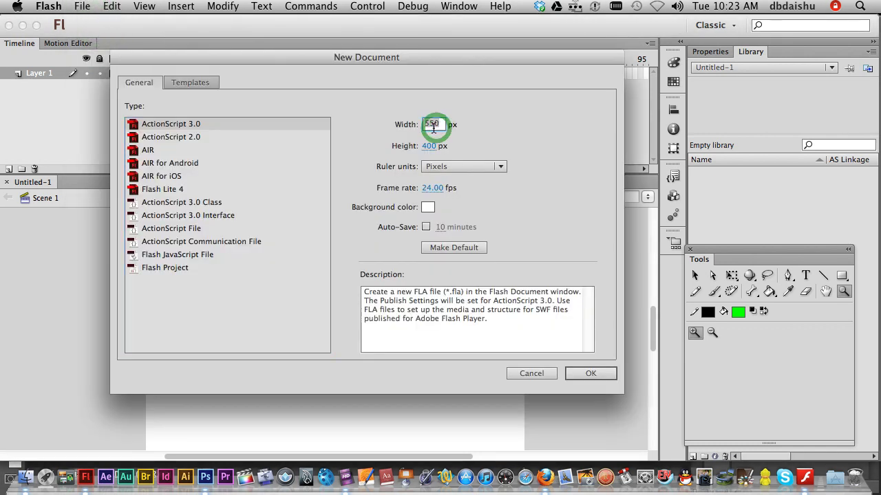
text(200)
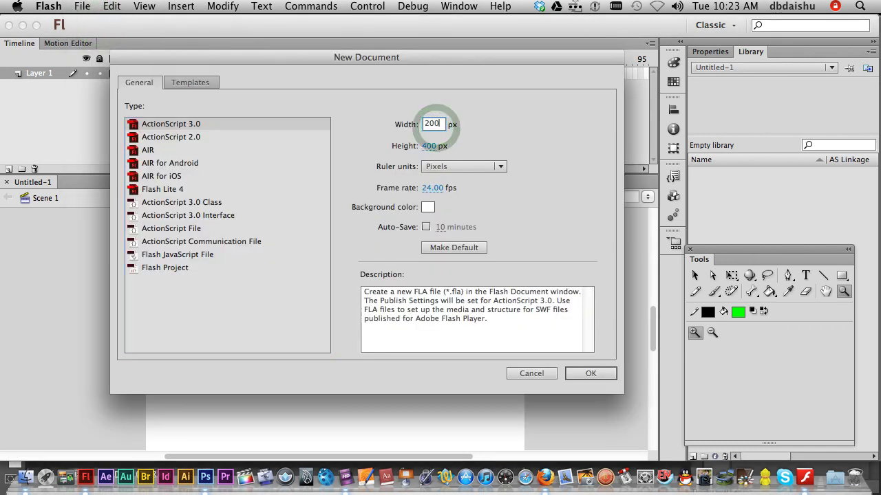
click(576, 373)
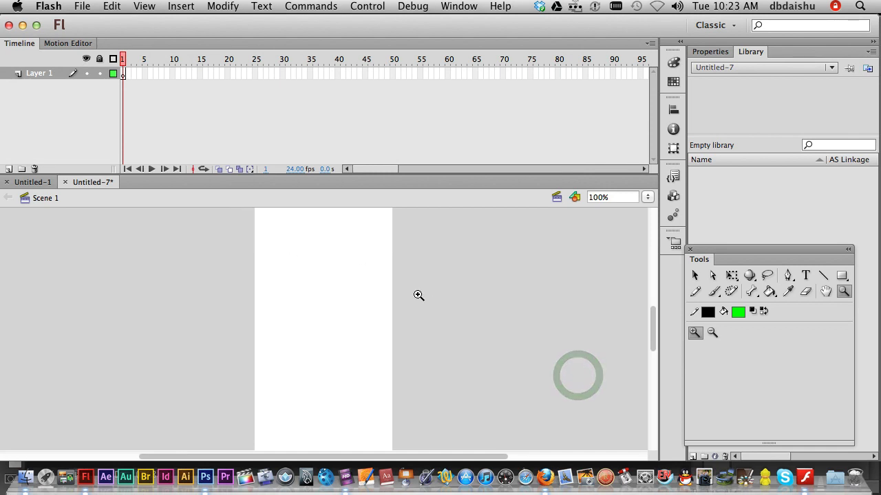
Step: Zoom out to 50%, show rulers, and drag guides to the stage's top, left, right and bottom edges
click(712, 336)
click(344, 323)
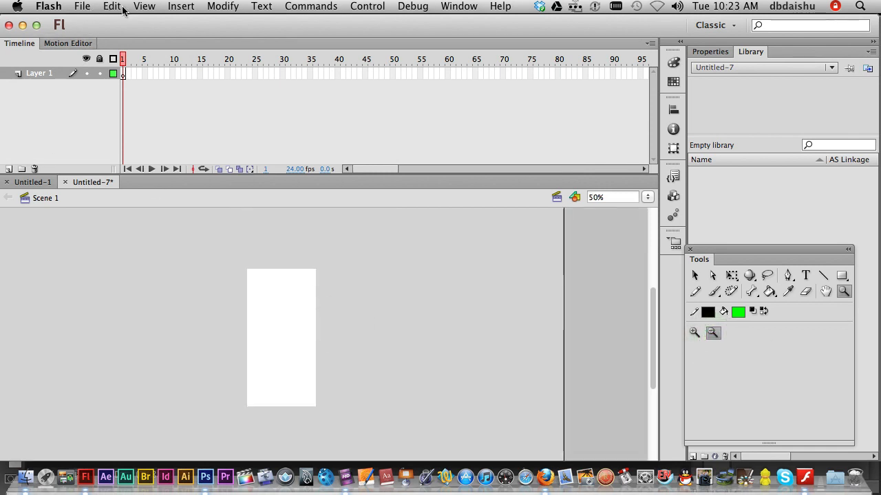
click(144, 6)
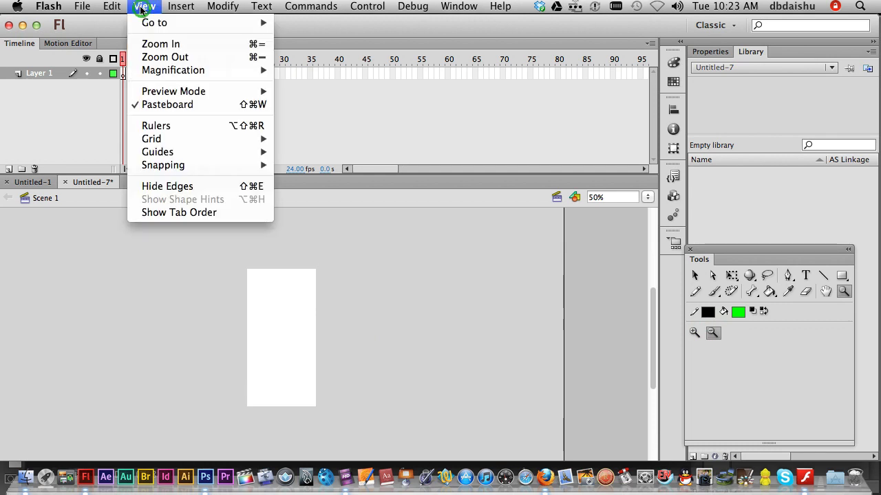
click(165, 125)
drag(281, 216, 297, 280)
drag(7, 358, 259, 377)
drag(5, 349, 328, 368)
drag(285, 219, 297, 417)
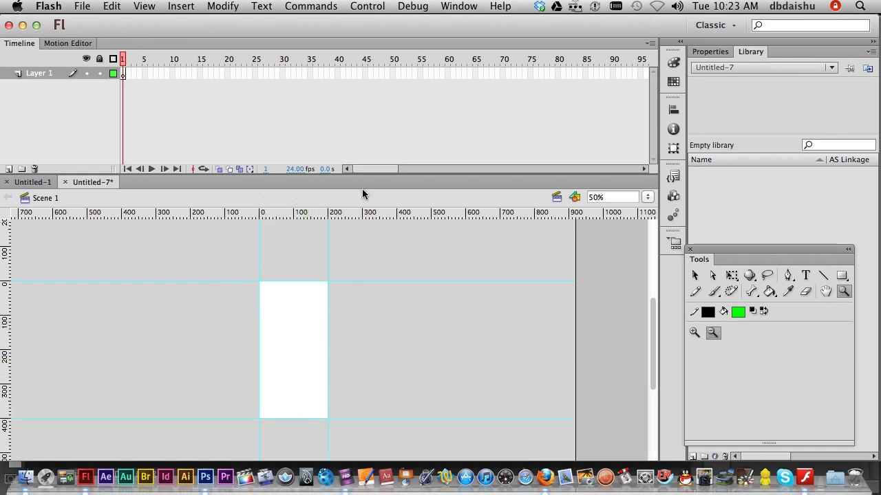
Step: Close the Tools panel and reopen it from the Window menu
click(458, 6)
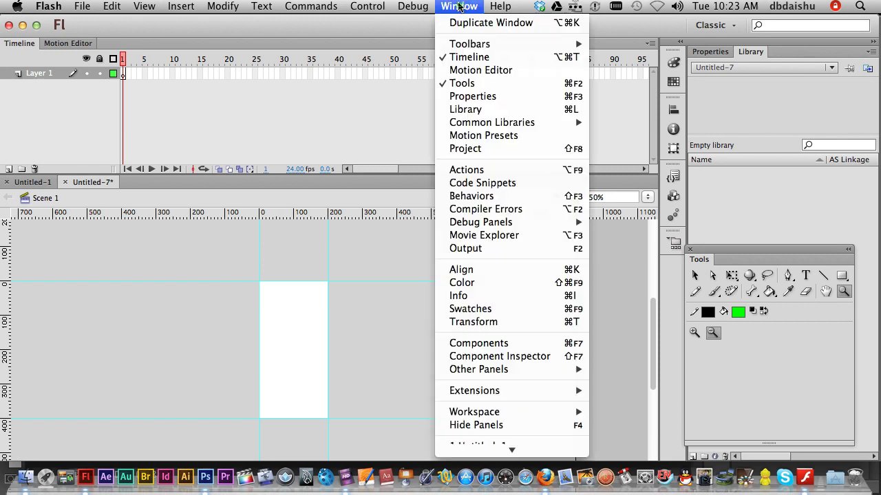
click(480, 83)
click(459, 6)
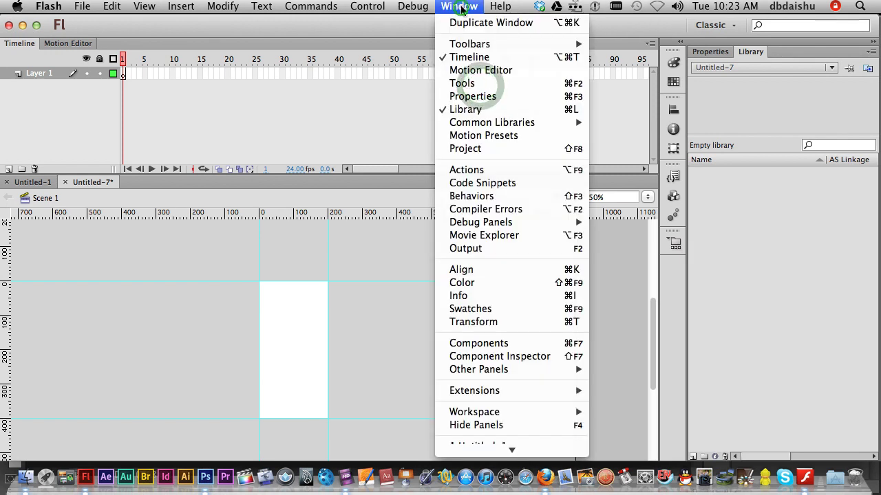
click(502, 84)
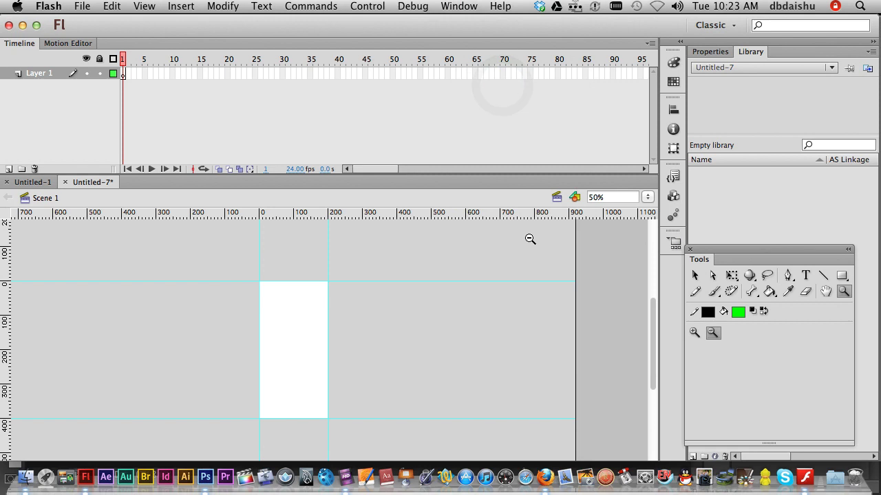
Step: Import kingscanyonCrop.psd to the stage, accepting the PSD import so top layer and Background become layers
click(693, 275)
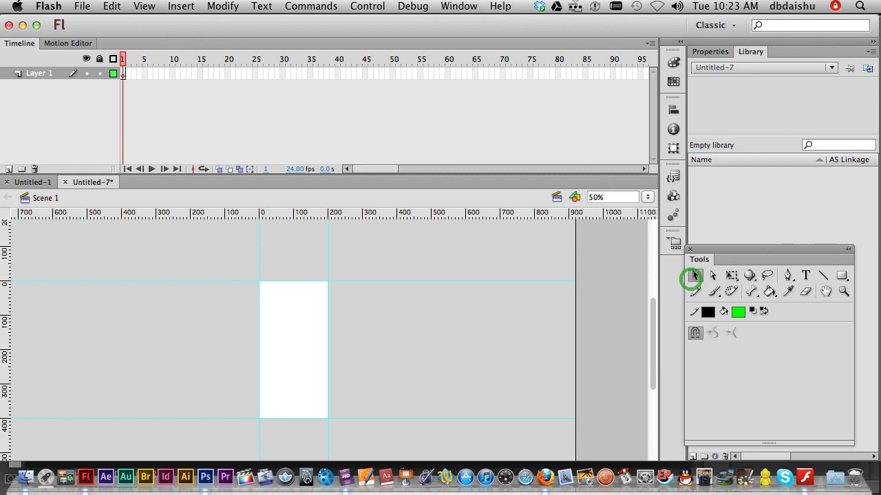
click(82, 6)
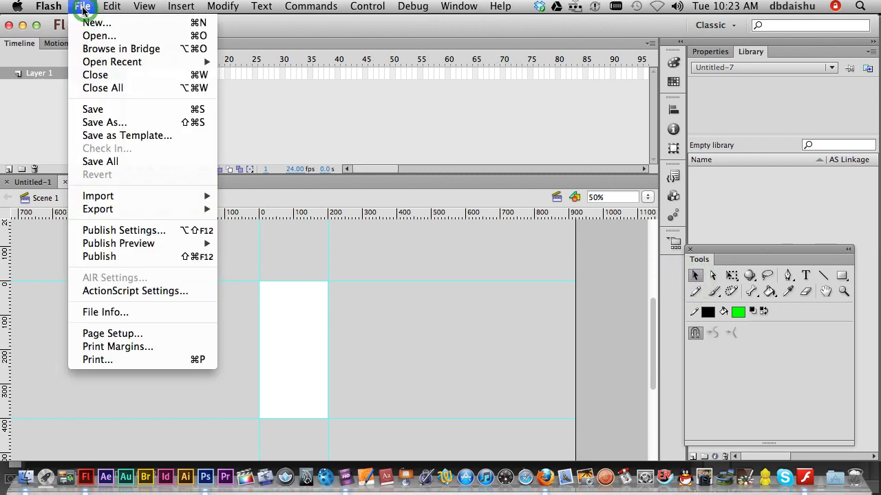
mouse_move(147, 198)
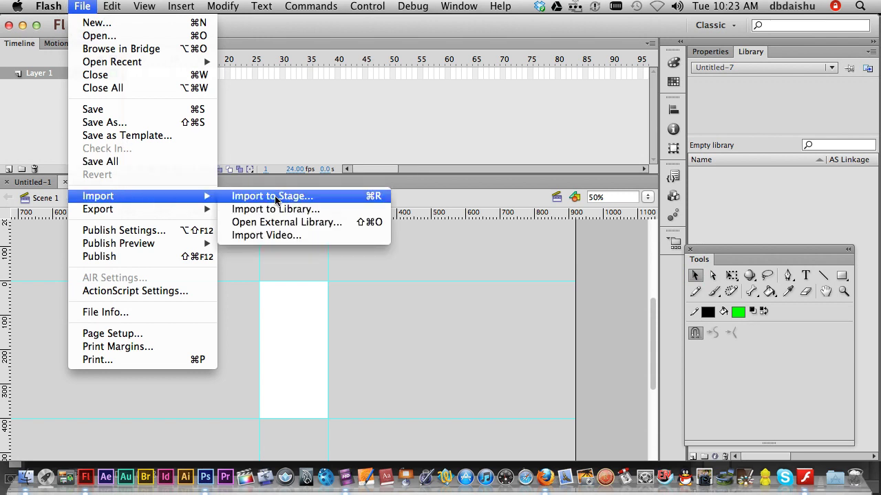
click(349, 198)
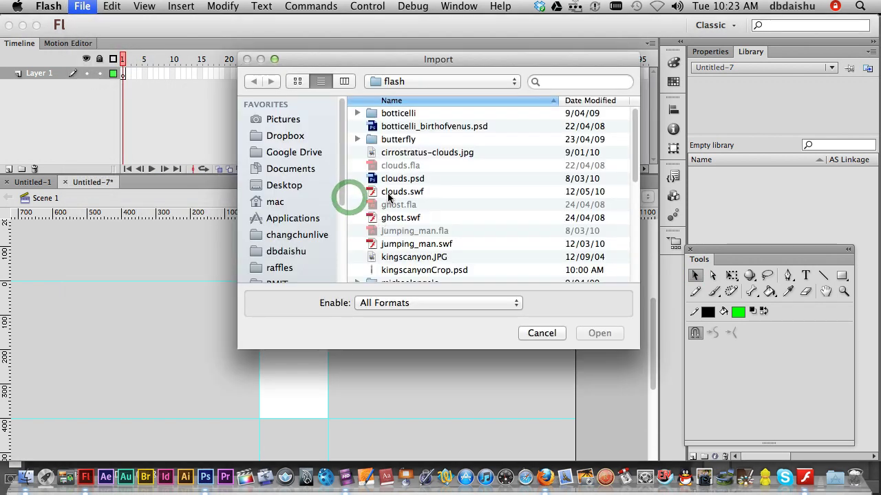
click(429, 271)
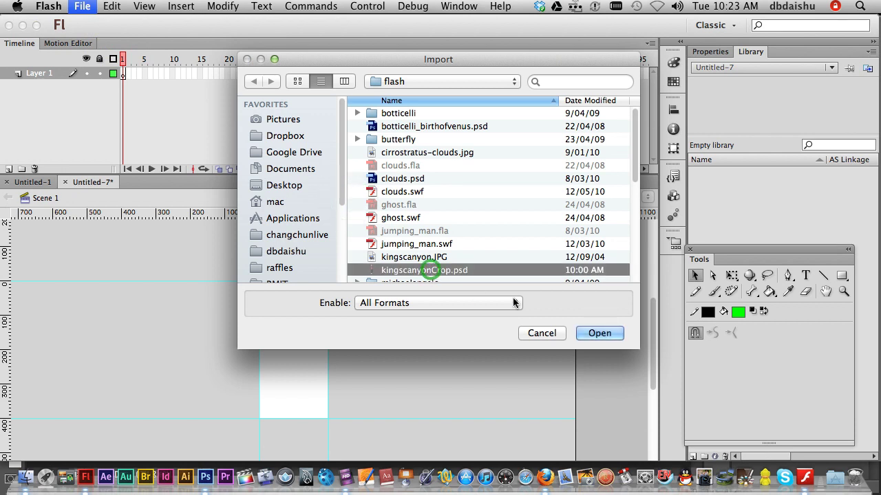
click(600, 333)
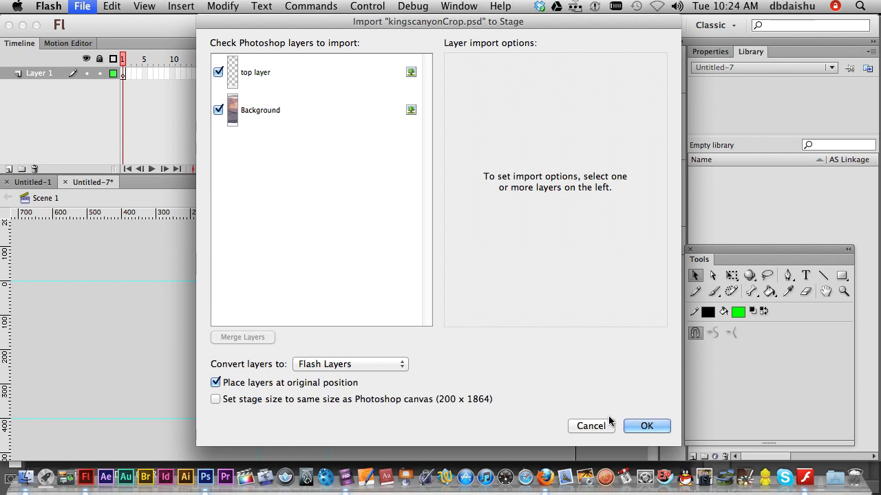
click(646, 427)
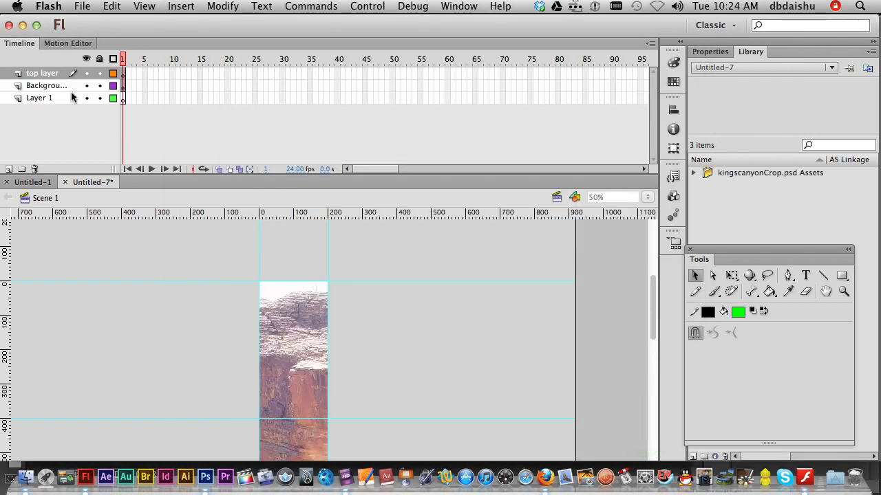
Step: Try converting the cliff image into a 'top layer' symbol, then undo the conversion
click(653, 295)
drag(652, 329, 651, 369)
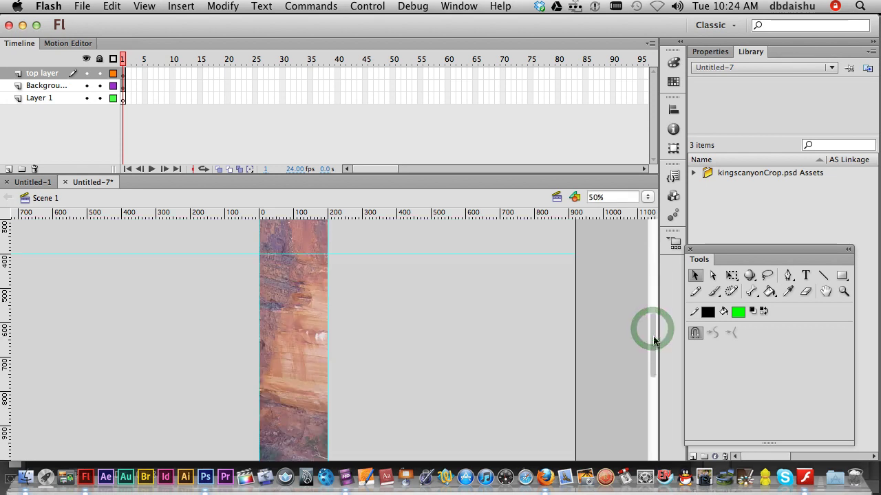
drag(652, 337, 635, 309)
drag(635, 309, 645, 430)
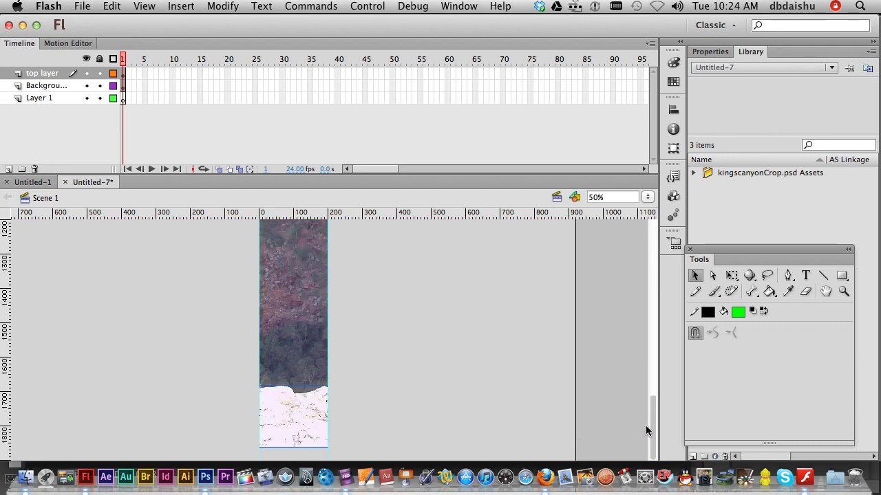
right_click(305, 417)
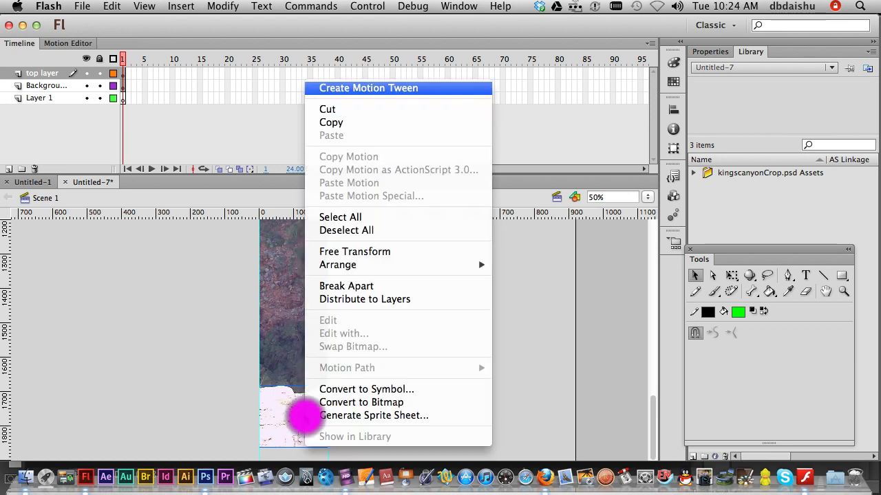
click(325, 395)
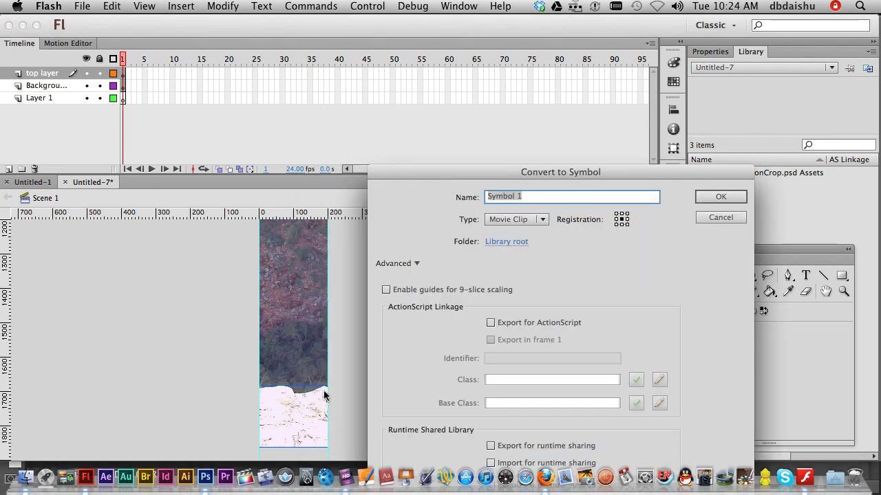
text(top layer)
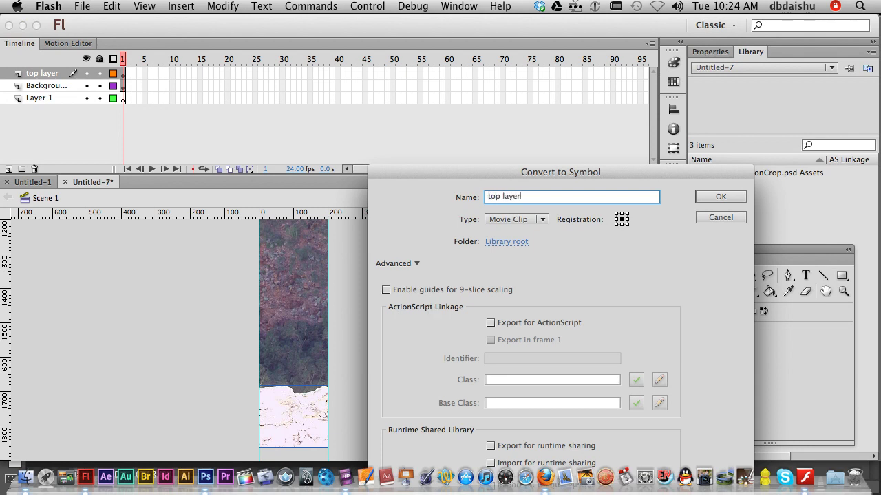
key(Return)
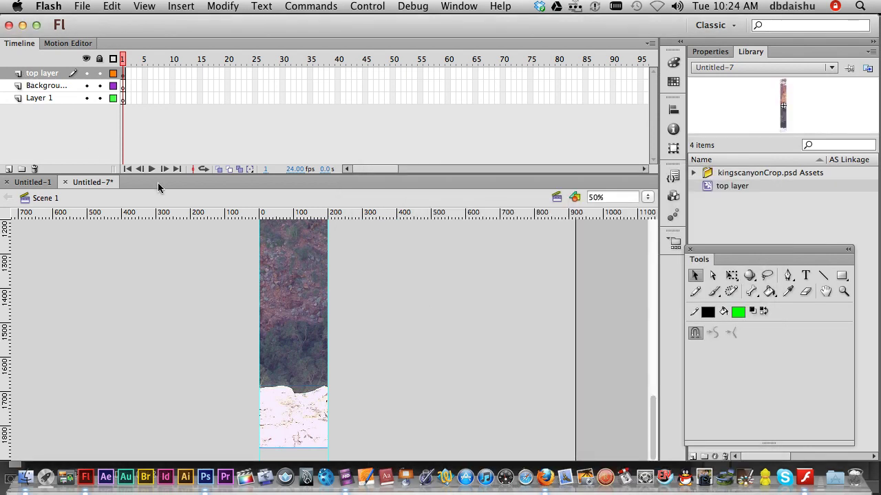
key(super+z)
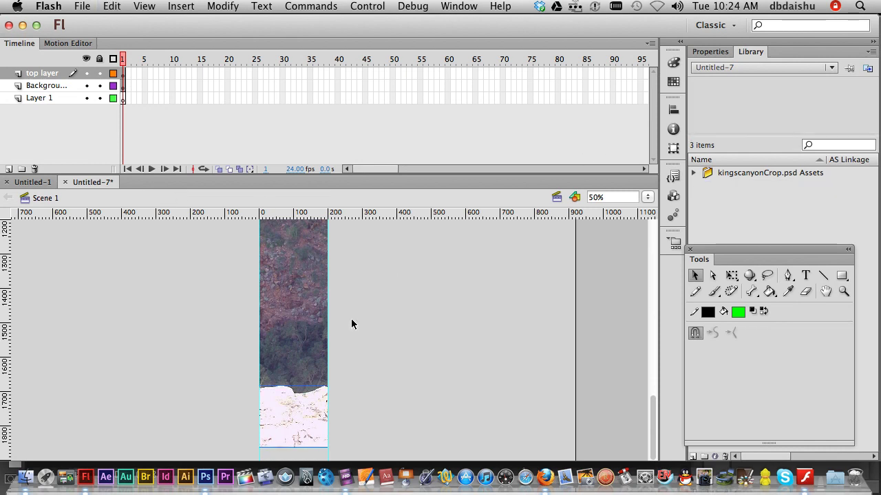
Step: Convert the top-layer image into a movie clip symbol named 'top layer'
click(394, 399)
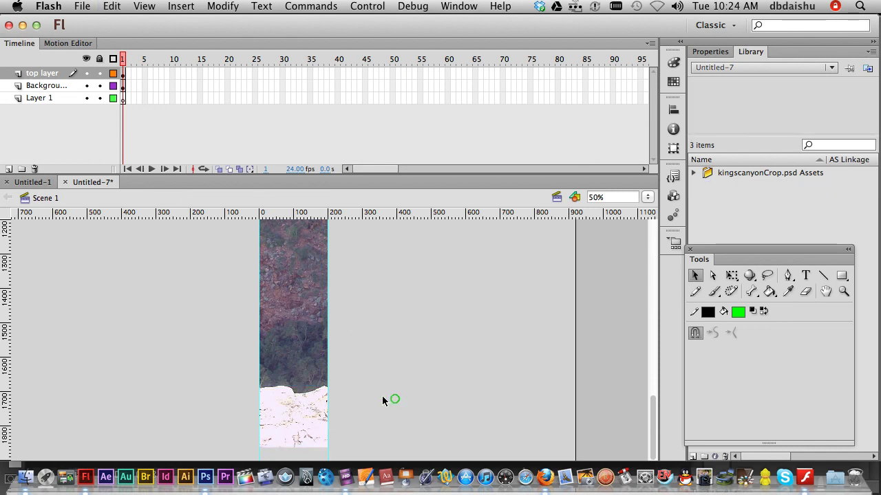
click(316, 411)
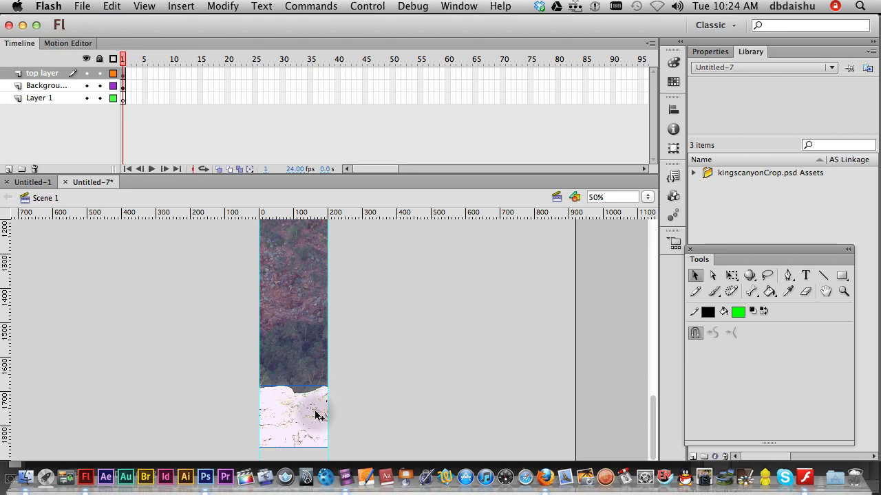
right_click(315, 412)
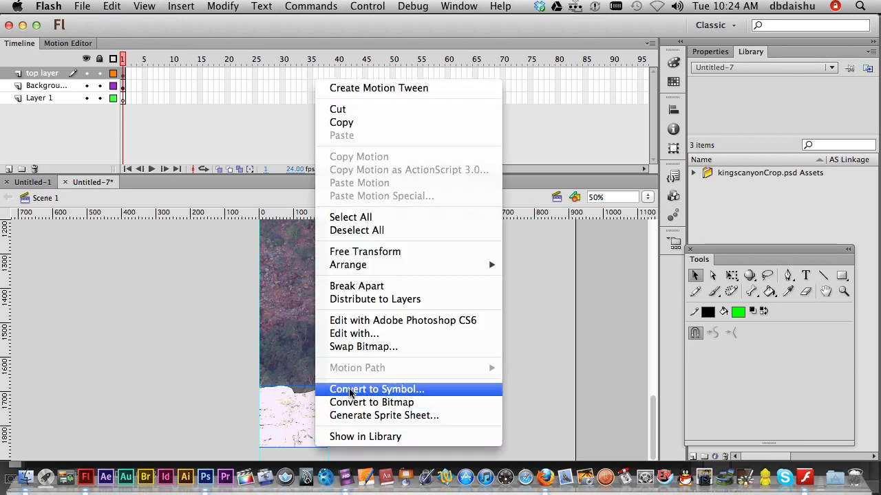
click(351, 389)
text(top layer)
key(Return)
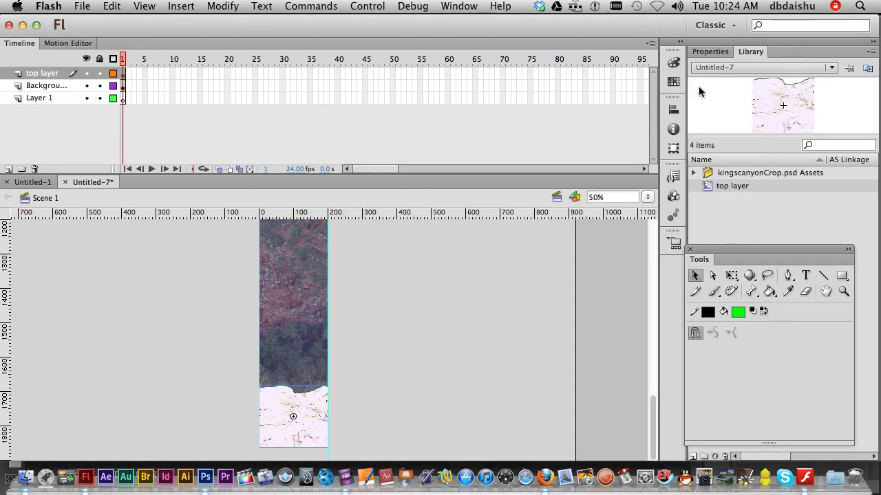
Step: On the Background layer, convert the canyon image into a movie clip symbol named 'background'
click(753, 211)
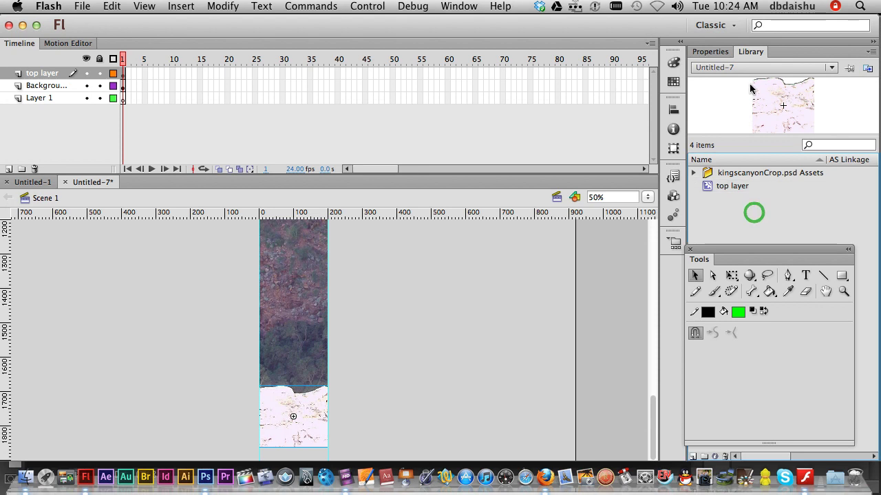
click(750, 54)
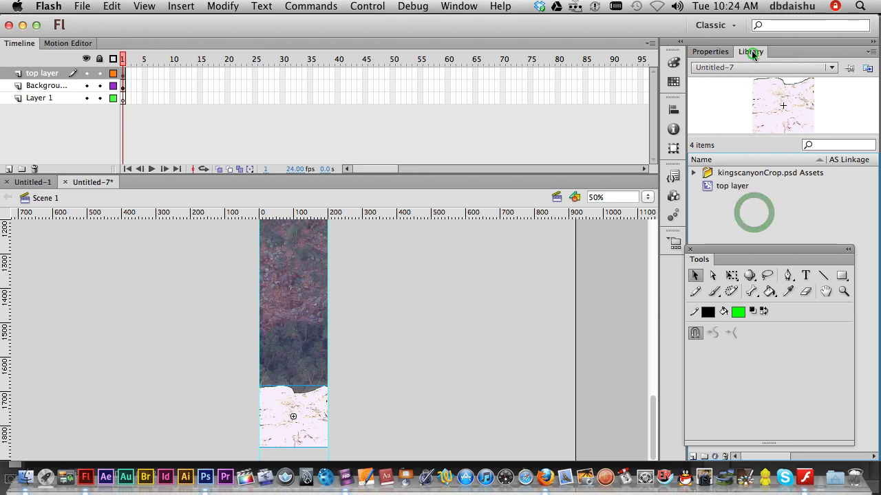
click(39, 88)
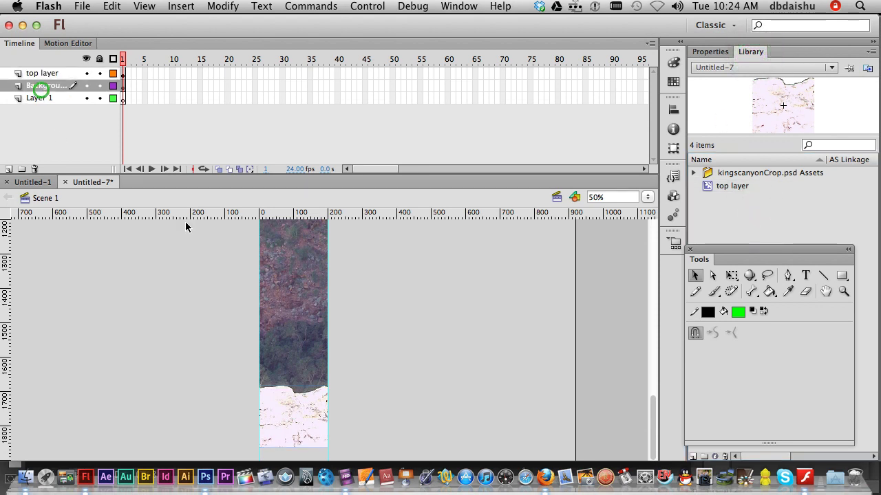
right_click(298, 322)
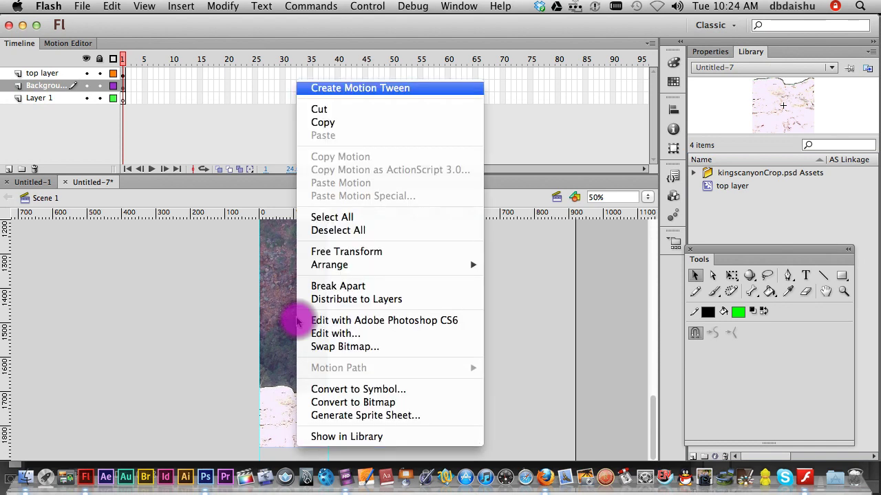
click(365, 390)
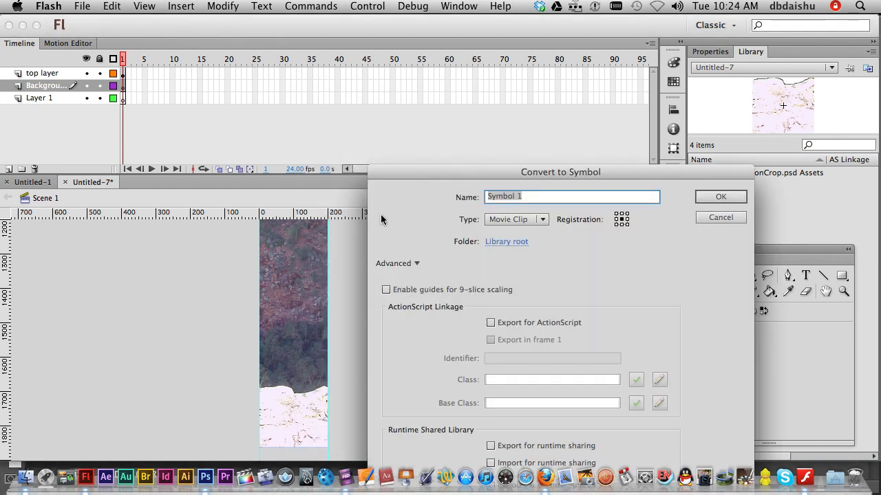
text(bad)
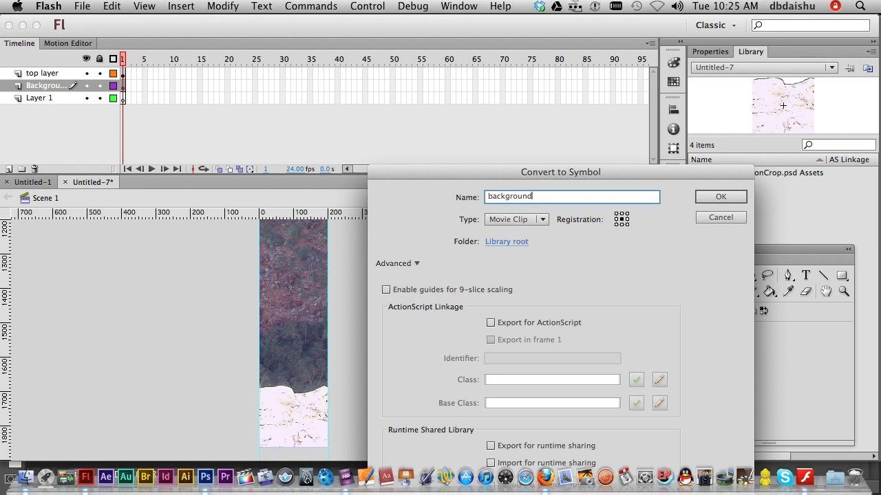
key(Return)
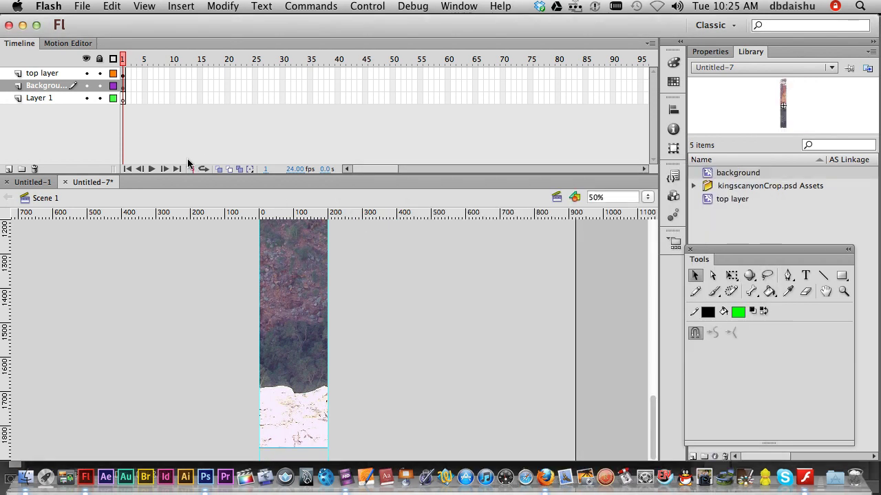
Step: Create a motion tween starting at frame 1 of the top layer
click(56, 73)
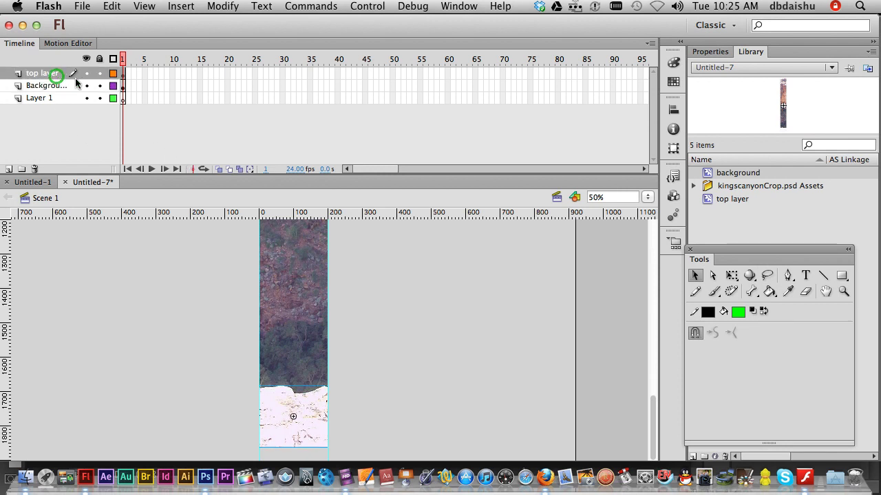
click(124, 77)
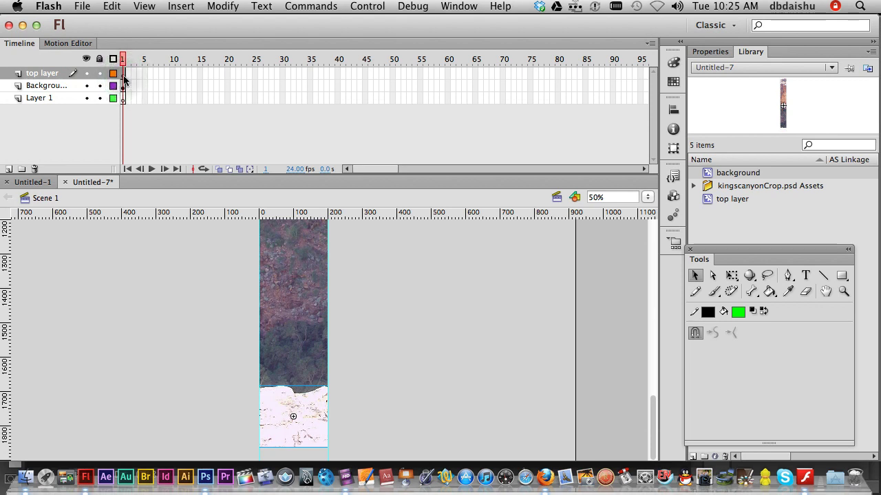
right_click(124, 77)
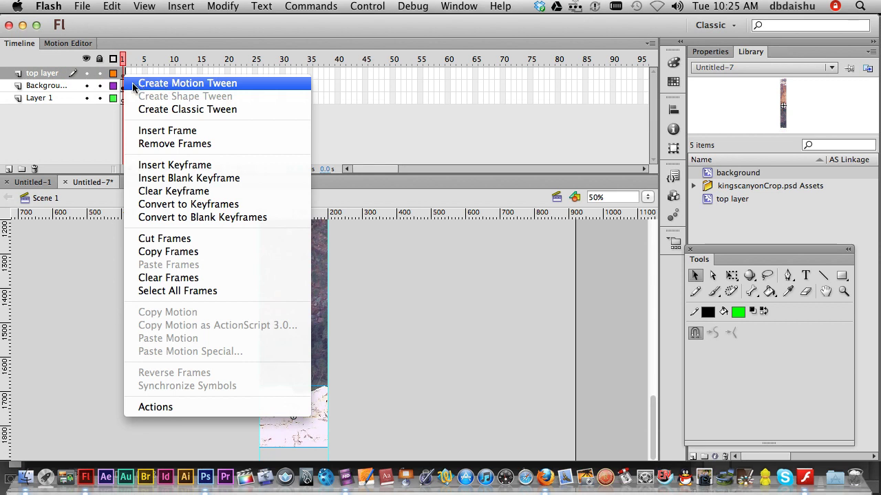
click(165, 83)
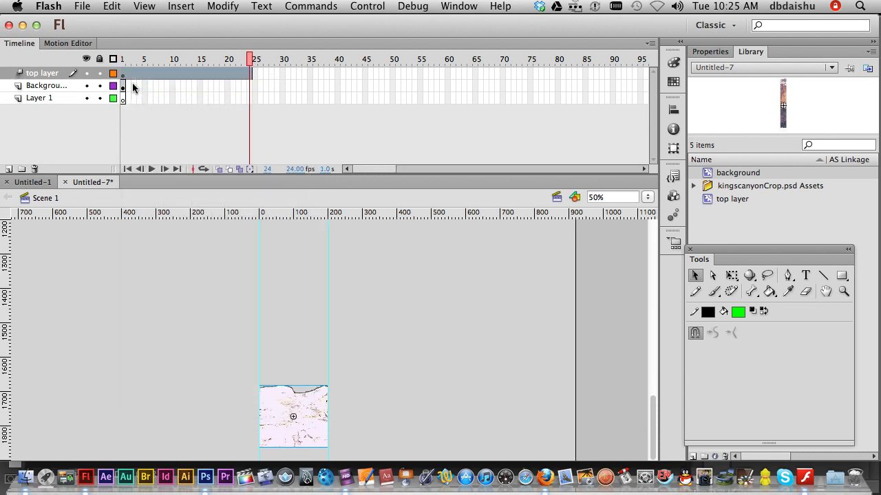
Step: Insert a keyframe for all properties at frame 20 of the top layer tween
click(228, 79)
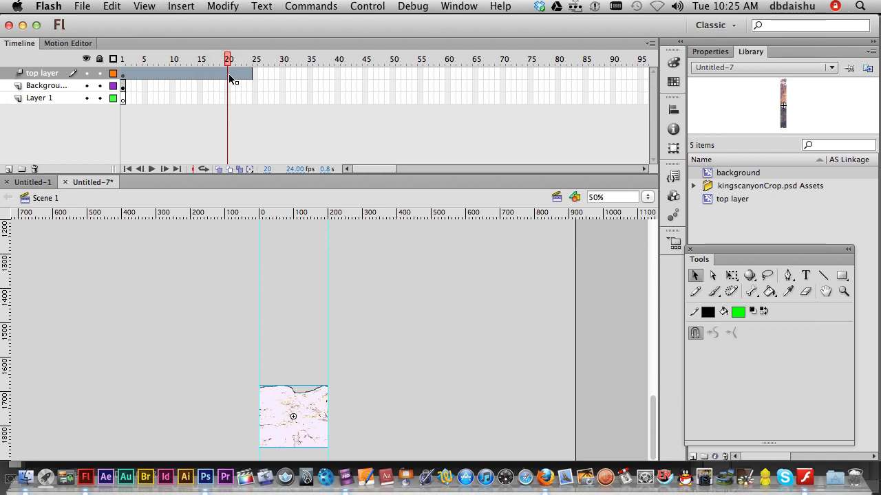
right_click(228, 74)
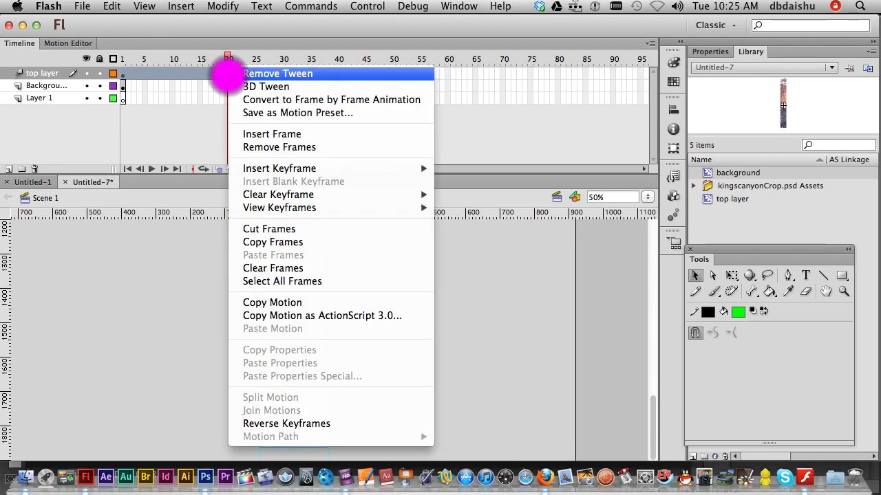
mouse_move(296, 172)
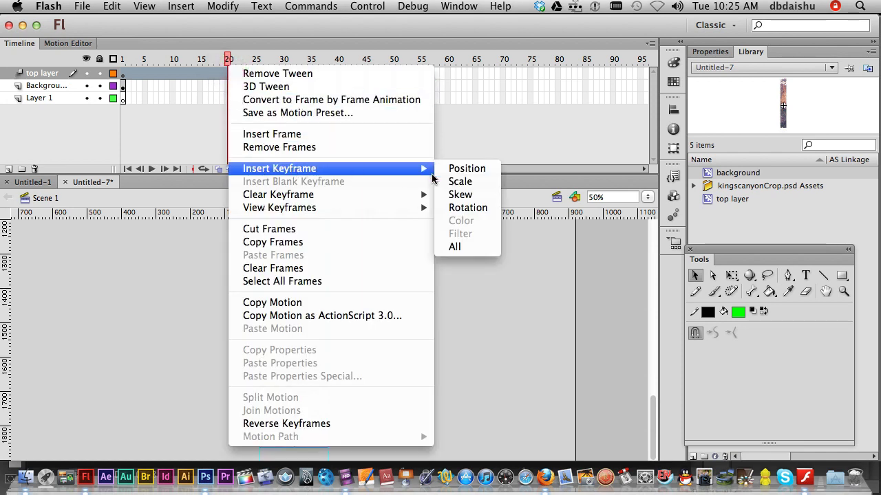
click(476, 248)
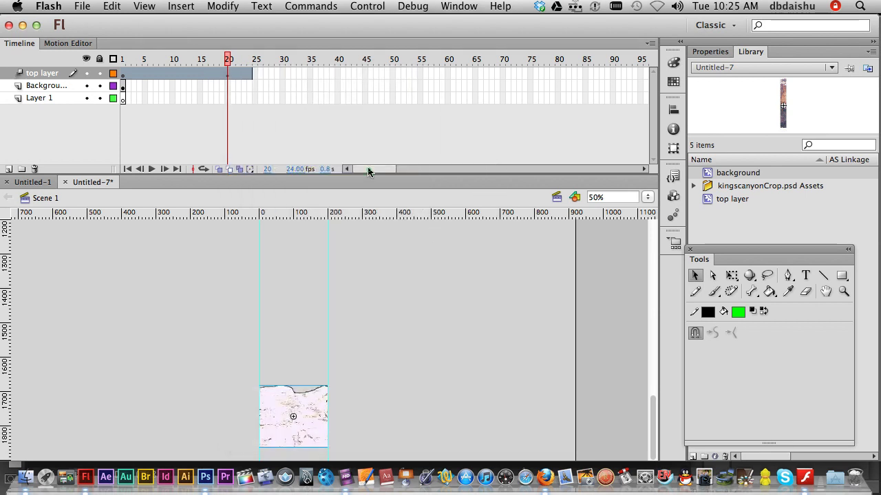
drag(368, 170, 398, 172)
Step: Insert an all-properties keyframe at frame 120, extending the top layer tween there
click(415, 73)
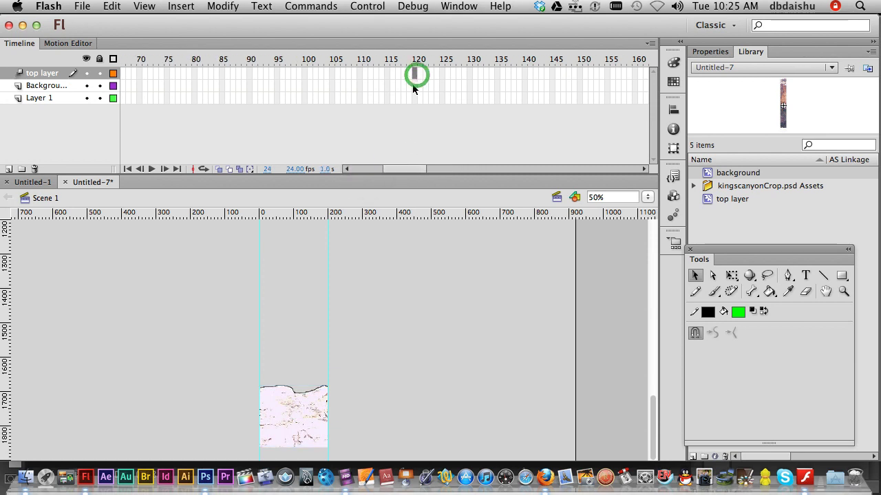
drag(416, 62, 416, 74)
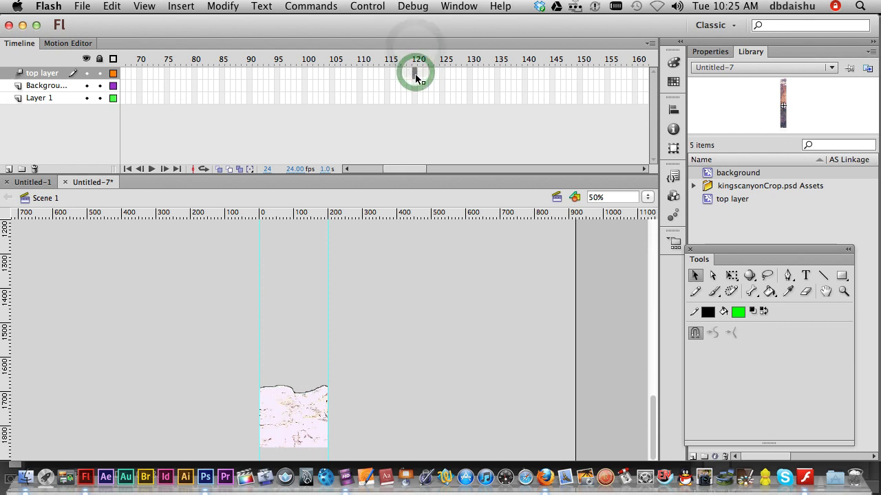
right_click(415, 73)
mouse_move(606, 168)
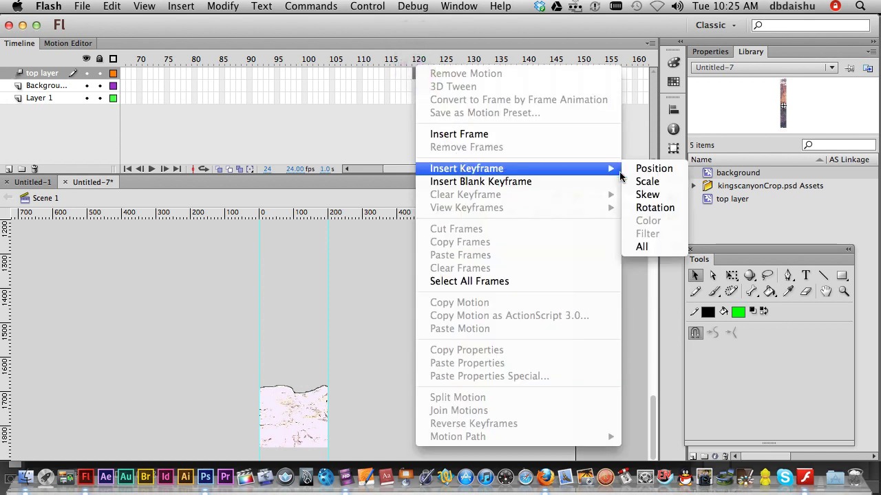
click(641, 247)
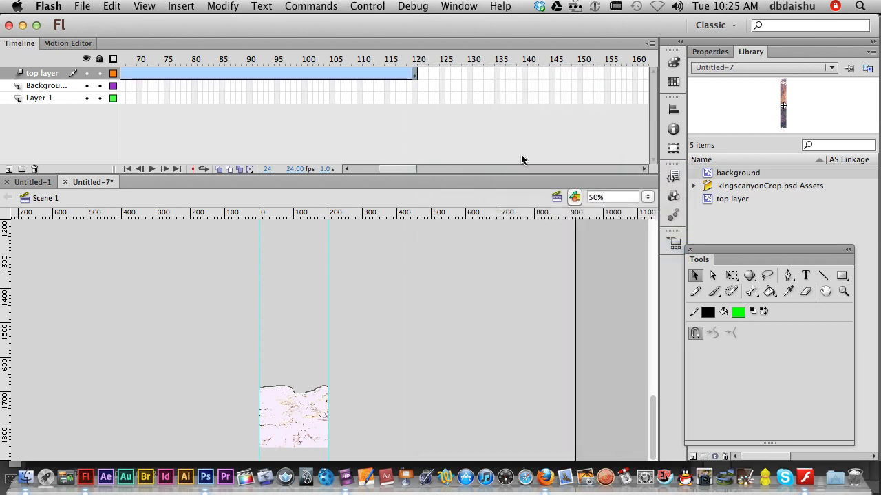
click(413, 85)
click(411, 60)
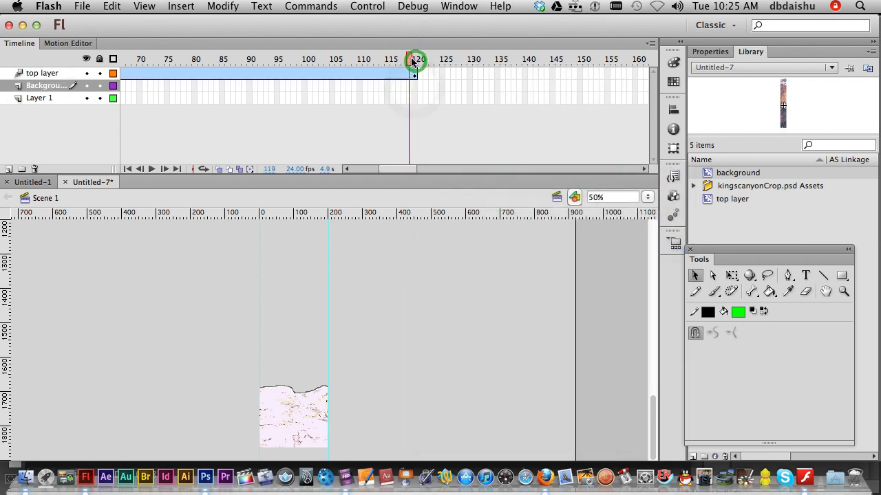
click(415, 74)
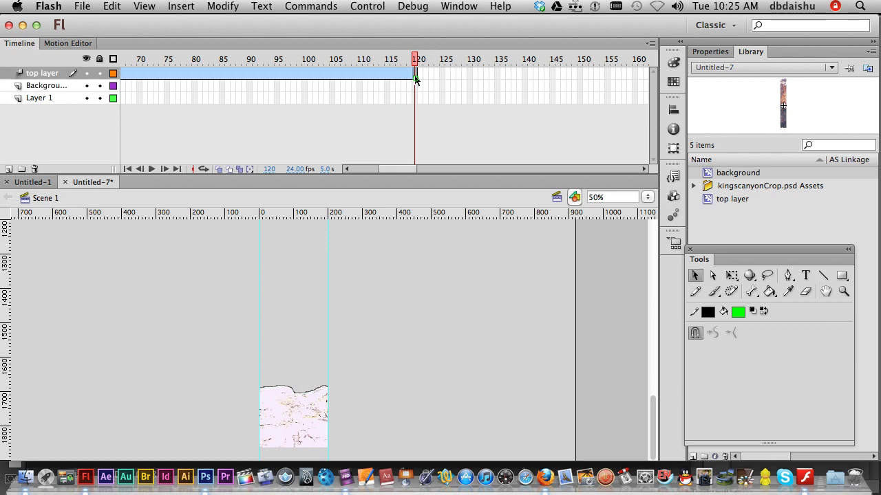
Step: Drag the top-layer image up the stage to form its upward motion path
mouse_move(387, 170)
mouse_down()
mouse_move(346, 171)
mouse_move(400, 171)
mouse_up()
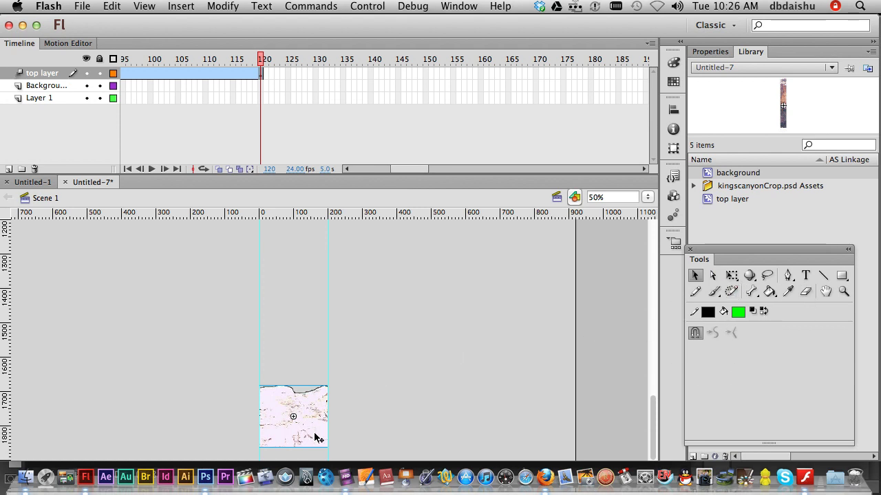
drag(315, 437, 315, 267)
drag(651, 419, 652, 378)
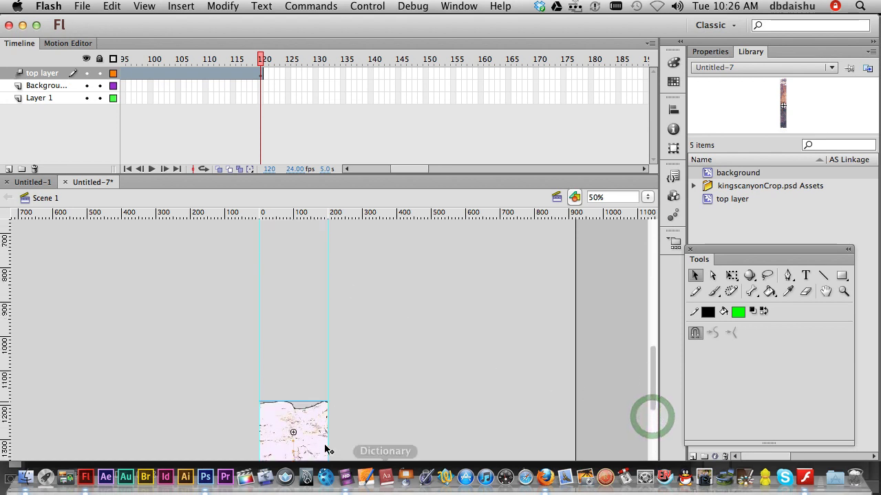
drag(317, 435, 316, 237)
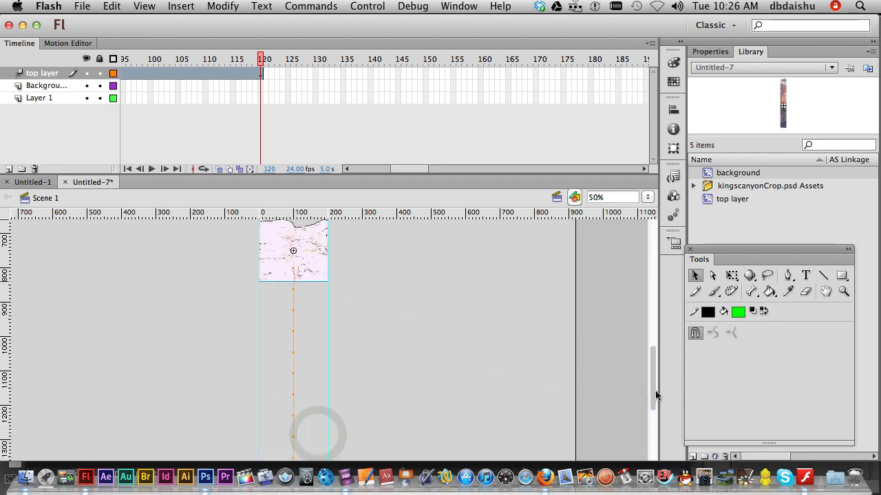
drag(654, 393, 645, 343)
drag(304, 436, 305, 283)
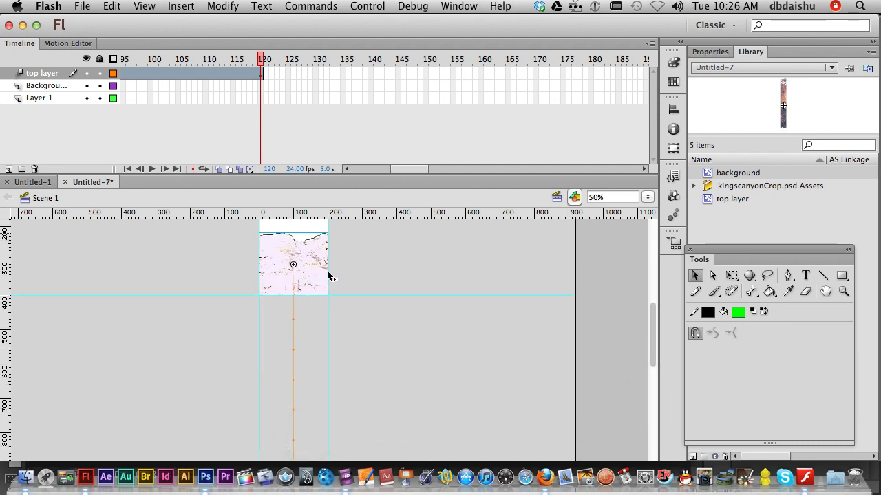
Step: Insert an all-properties keyframe at frame 130 on the top layer and scroll the timeline back
click(315, 74)
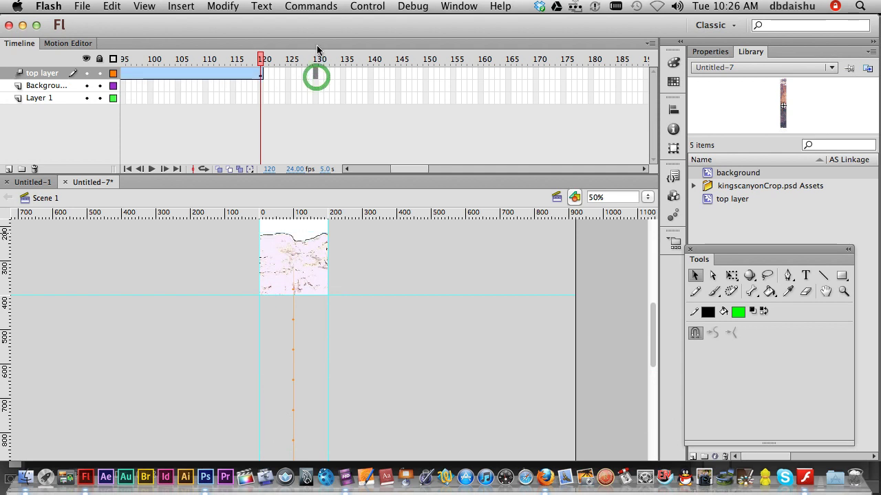
click(317, 53)
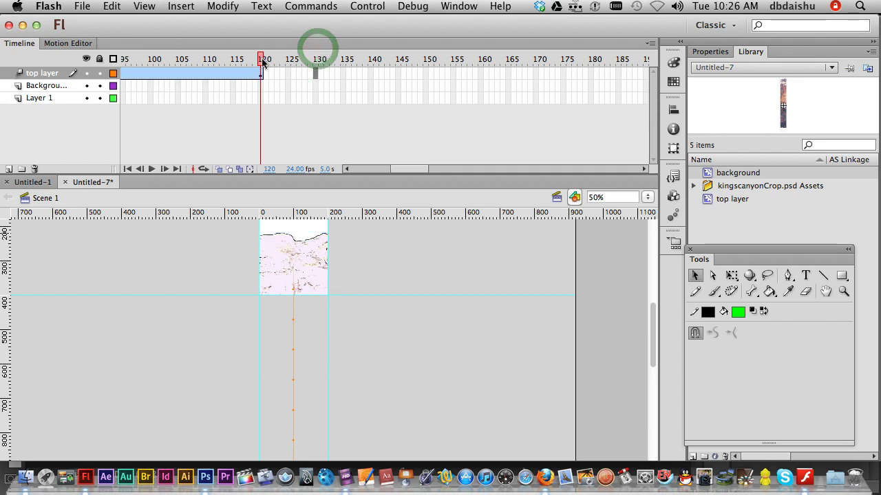
right_click(316, 76)
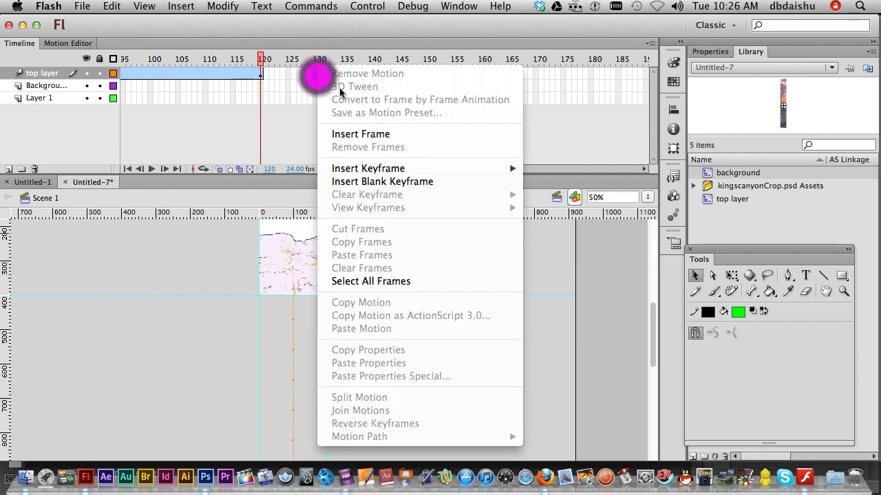
mouse_move(394, 170)
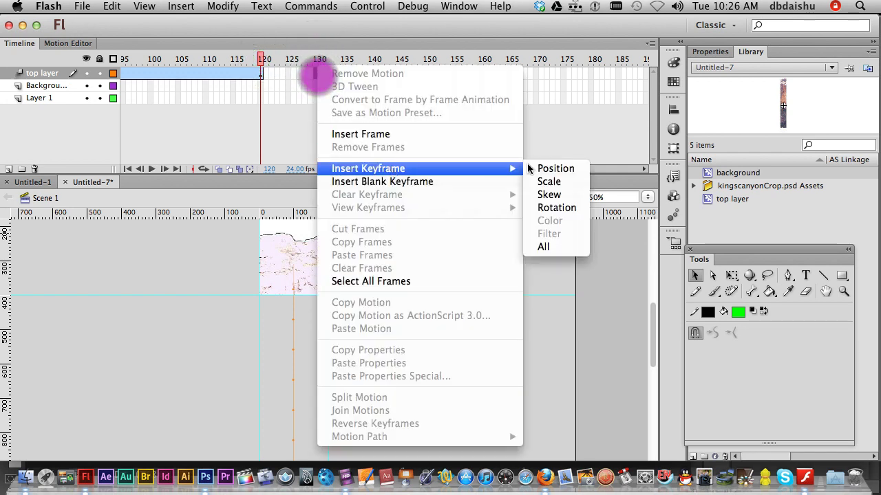
click(550, 248)
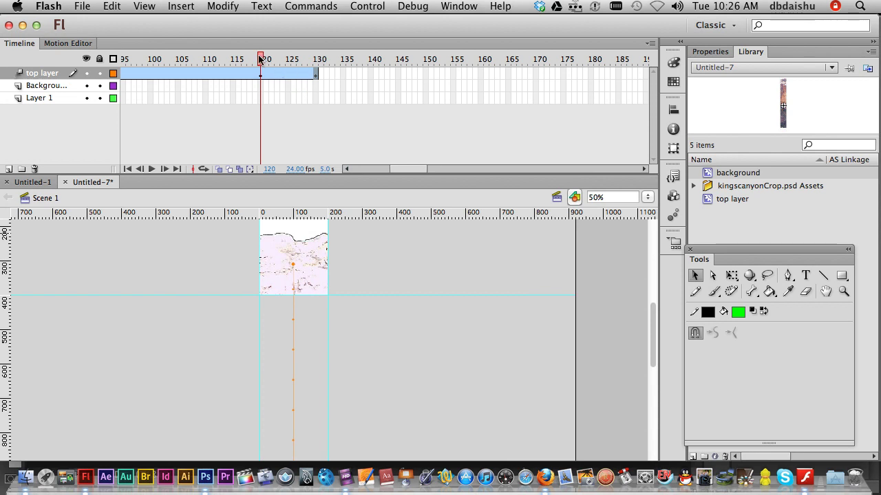
drag(278, 61, 317, 60)
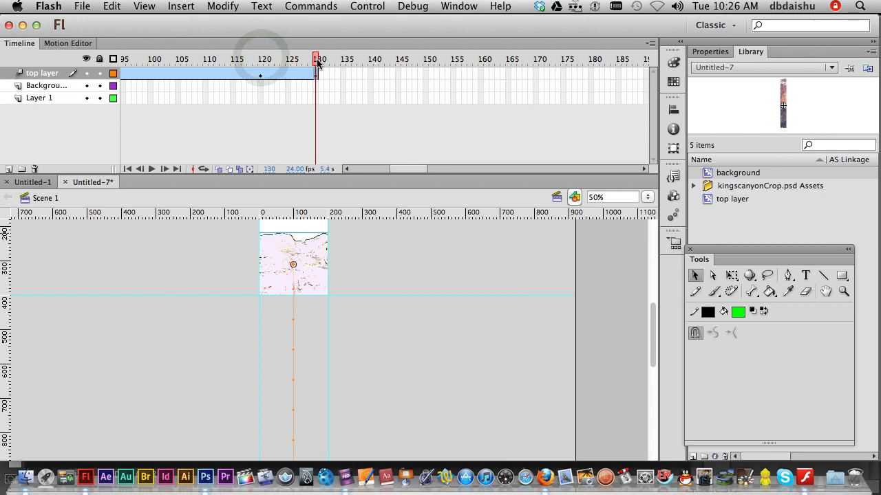
drag(411, 170, 346, 171)
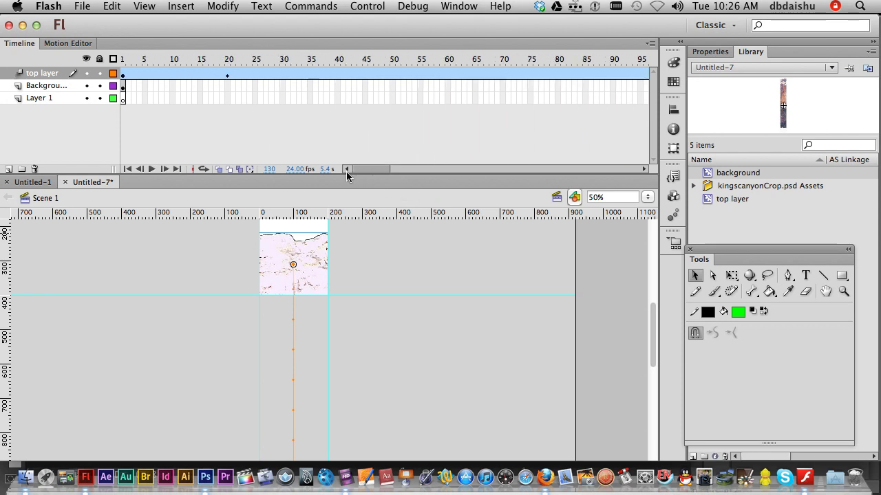
Step: Create a motion tween from frame 1 of the Background layer
click(124, 86)
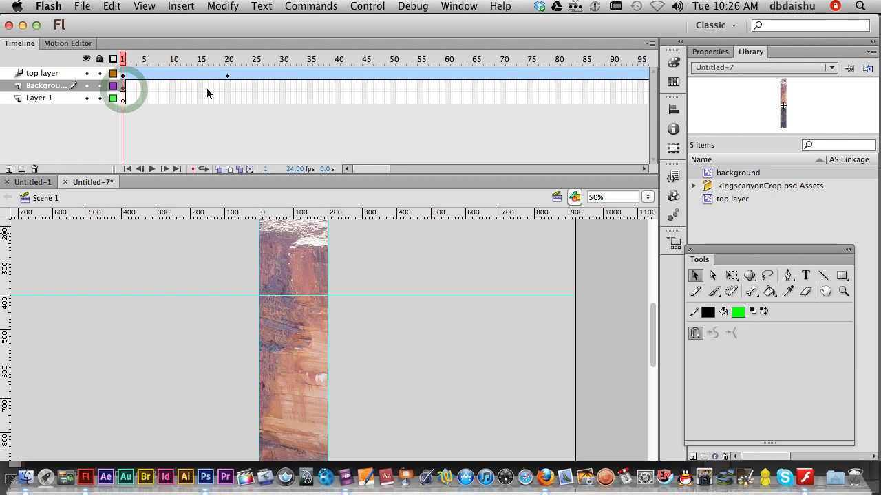
click(228, 88)
right_click(228, 88)
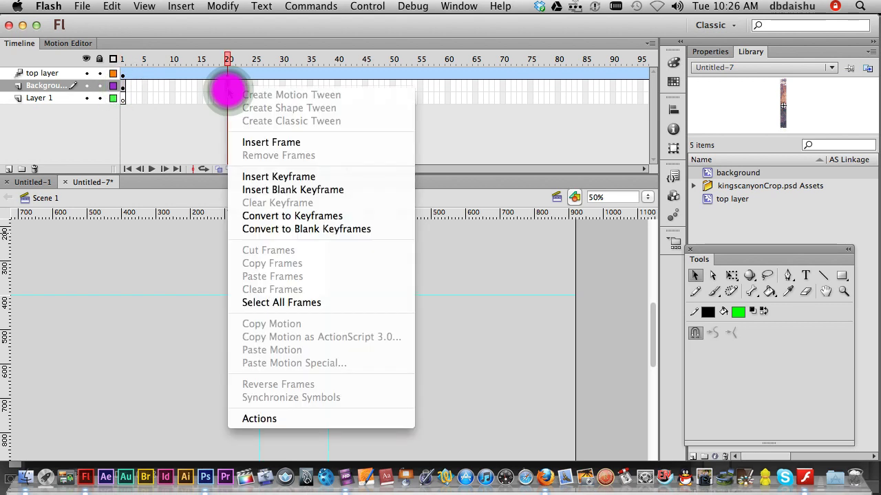
click(134, 95)
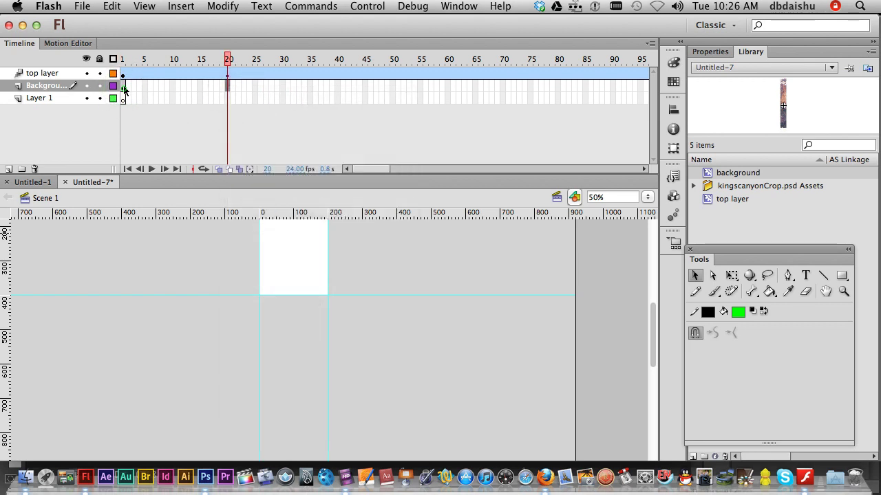
click(124, 87)
right_click(124, 89)
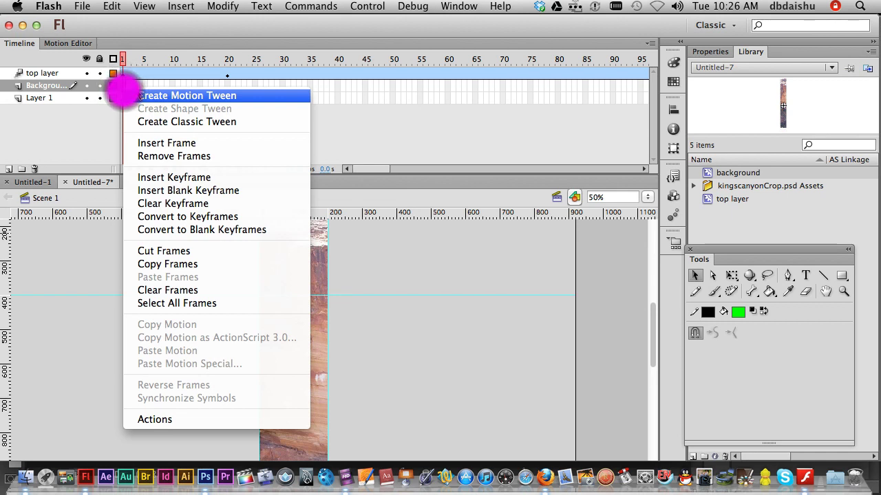
click(130, 95)
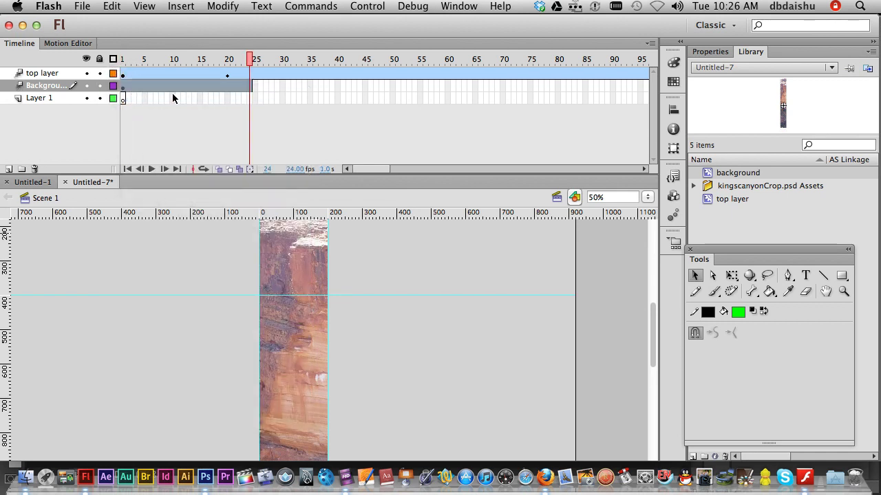
Step: Insert an all-properties keyframe at frame 20 of the Background tween
right_click(228, 89)
mouse_move(282, 168)
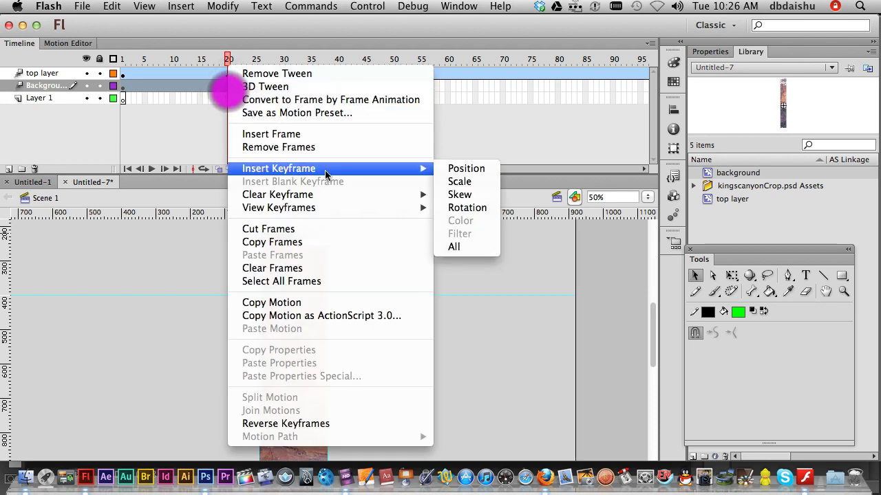
click(460, 248)
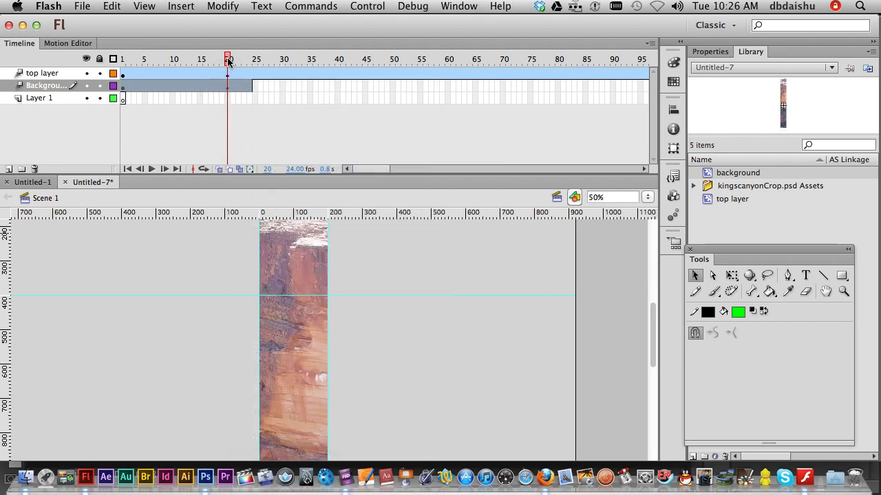
drag(229, 61, 525, 59)
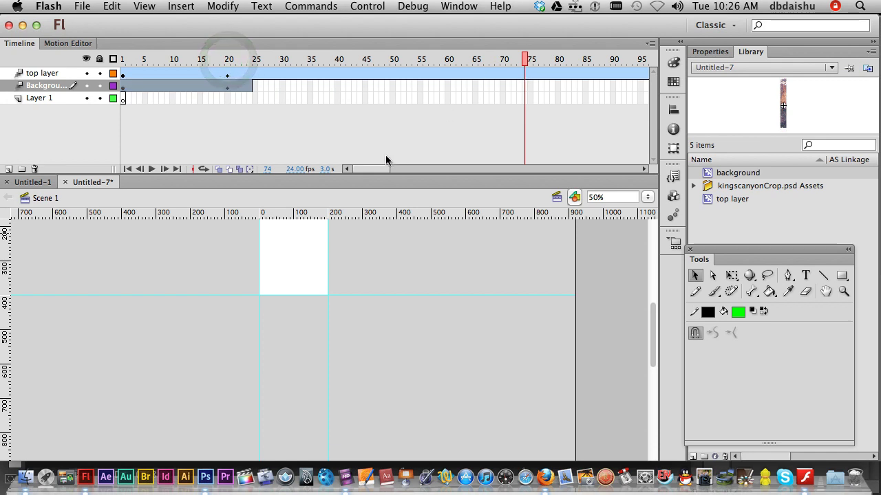
drag(374, 169, 396, 169)
drag(153, 61, 403, 61)
Step: Insert an all-properties keyframe at frame 120 of the Background tween
click(406, 92)
right_click(404, 92)
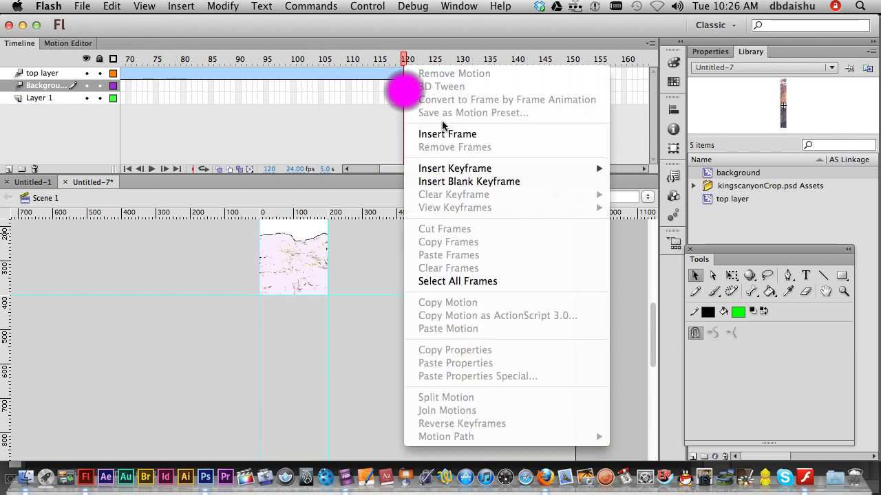
mouse_move(582, 172)
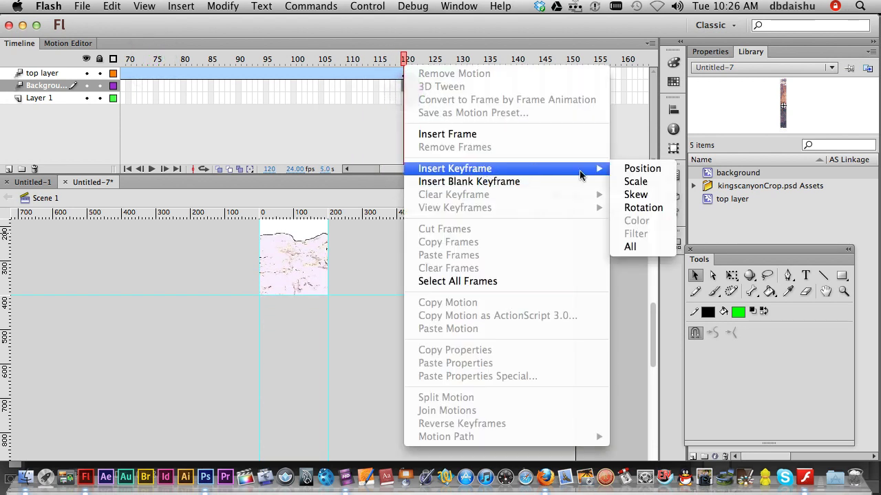
click(630, 247)
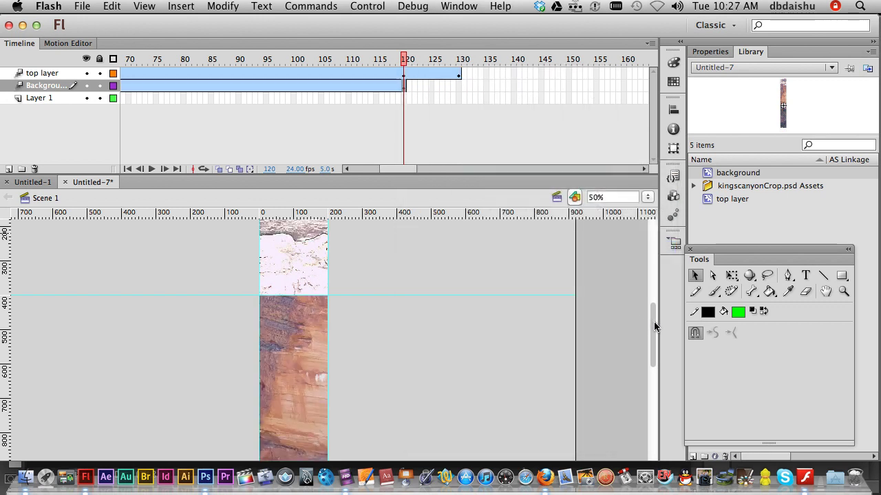
Step: Zoom out to 25% and drag the background strip up the stage along its path
drag(654, 326, 482, 303)
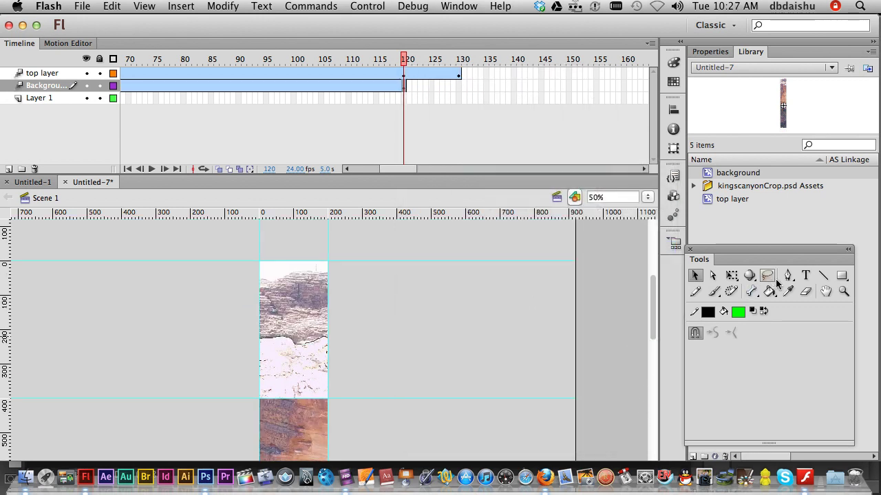
drag(316, 439, 310, 229)
key(ctrl+z)
click(337, 296)
click(316, 297)
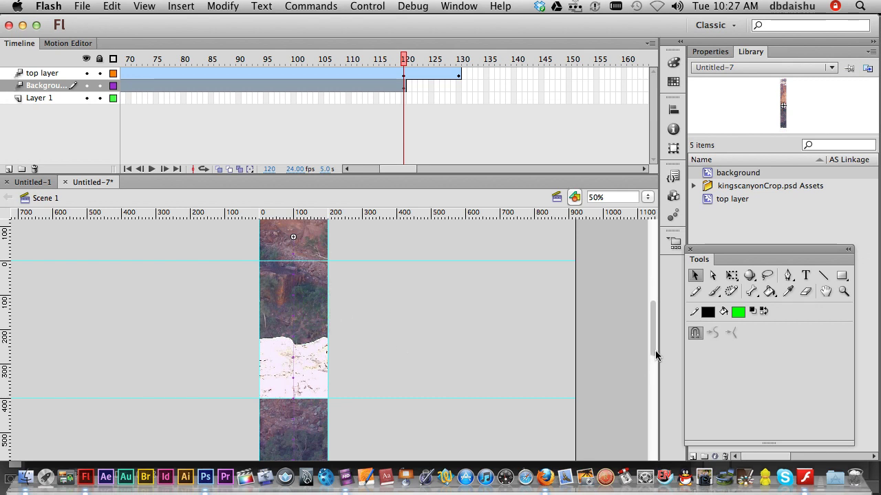
click(840, 293)
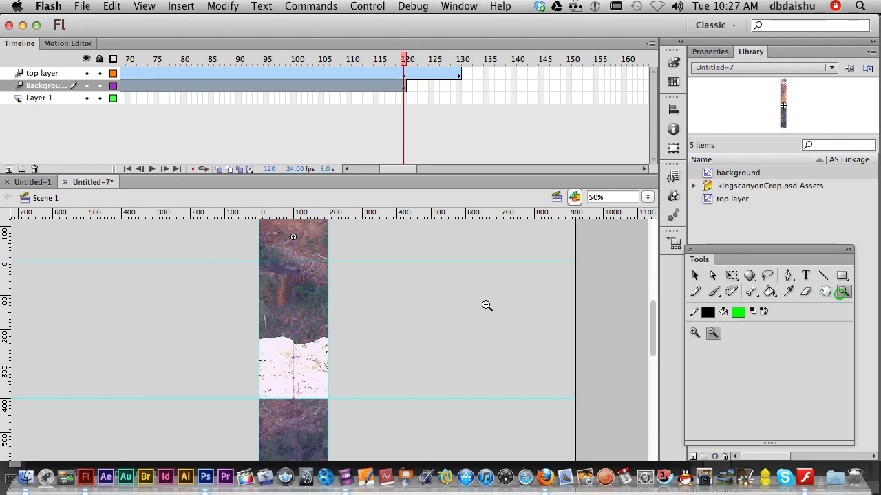
click(308, 315)
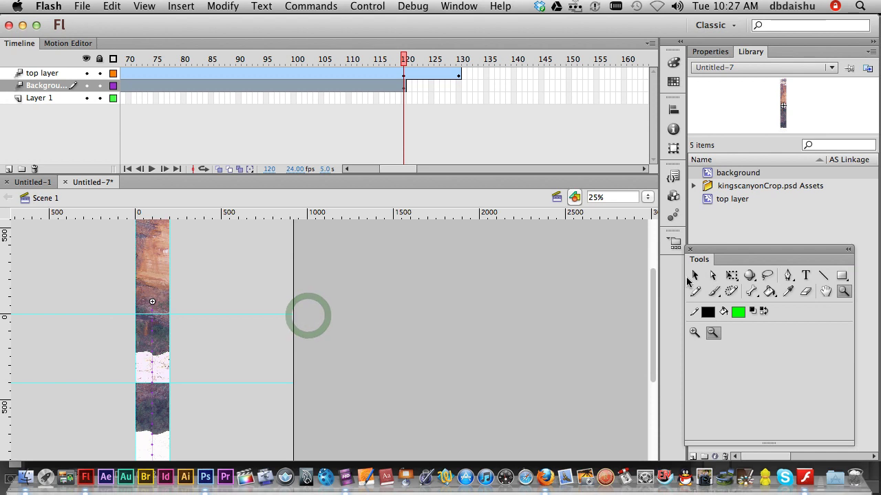
click(694, 276)
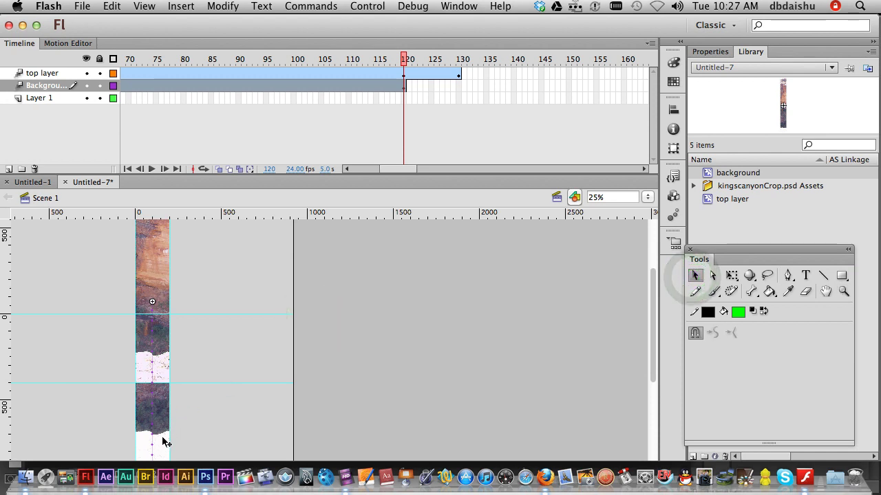
drag(162, 444, 166, 367)
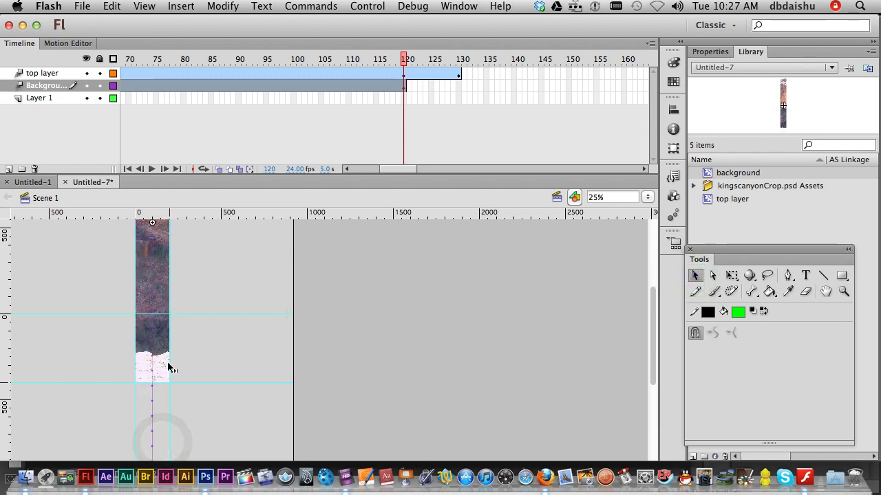
Step: Scrub the timeline and insert an all-properties keyframe at Background frame 130
drag(405, 58, 458, 72)
right_click(460, 86)
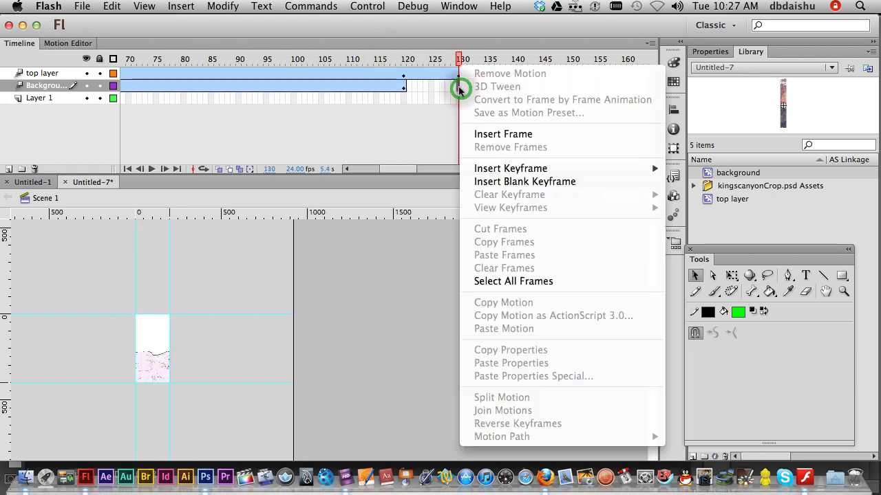
mouse_move(531, 168)
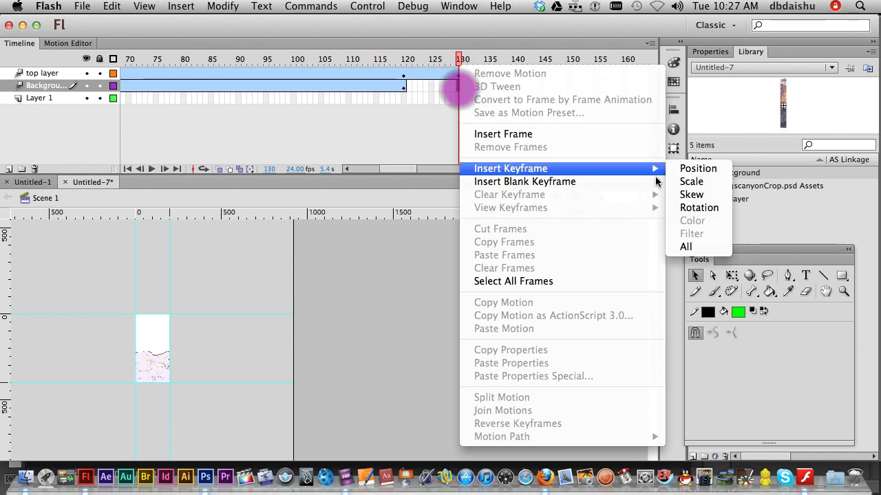
click(685, 248)
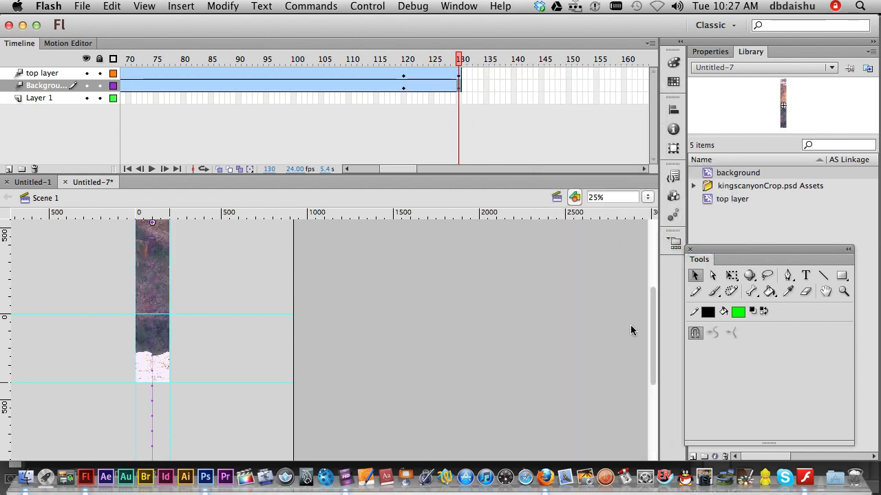
Step: Zoom the stage out to 12%, then back in to 25% and 50%
mouse_move(654, 329)
mouse_down()
mouse_move(645, 251)
mouse_move(644, 340)
mouse_up()
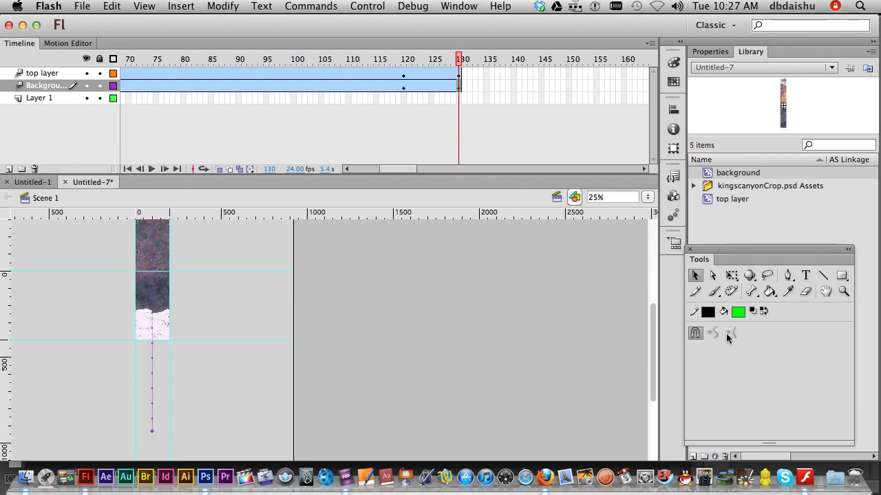
click(843, 291)
click(141, 306)
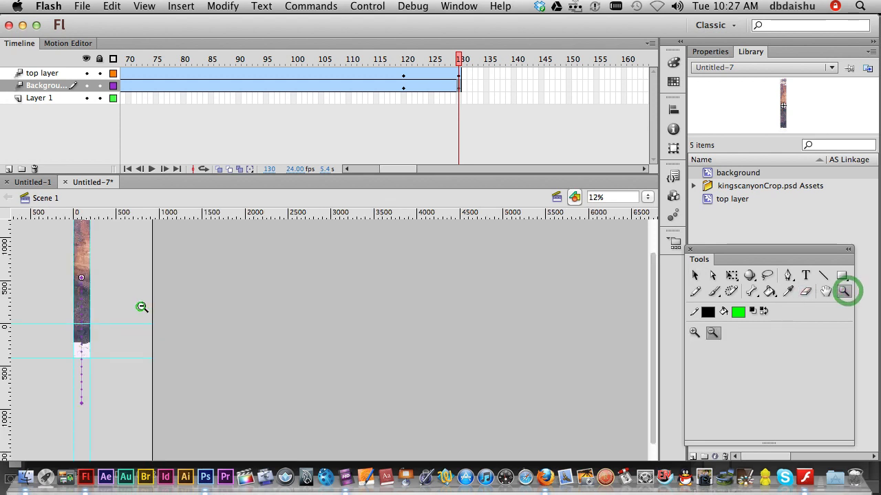
click(694, 332)
click(79, 335)
click(142, 361)
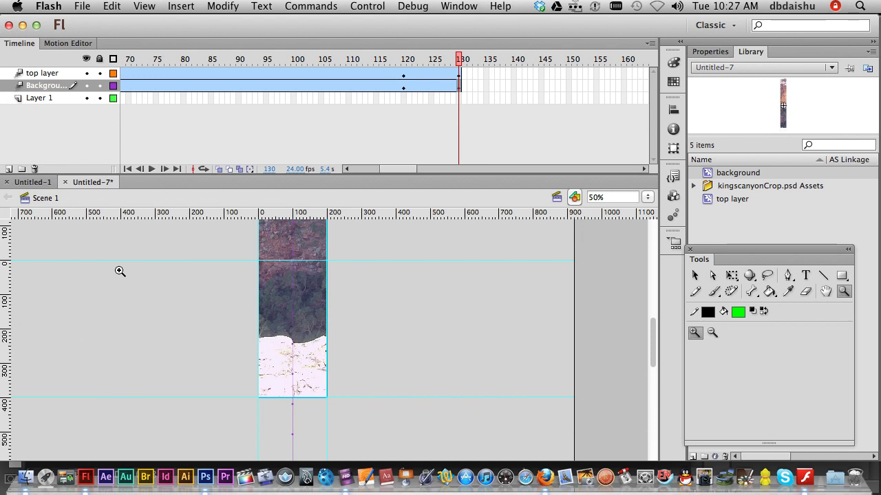
Step: Add a new layer above Background and name it 'jumping man'
click(9, 170)
double_click(43, 86)
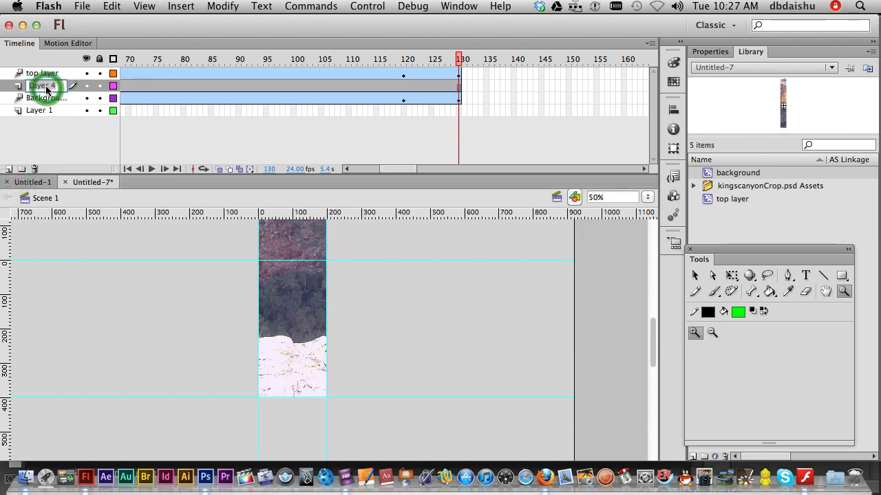
text(jump)
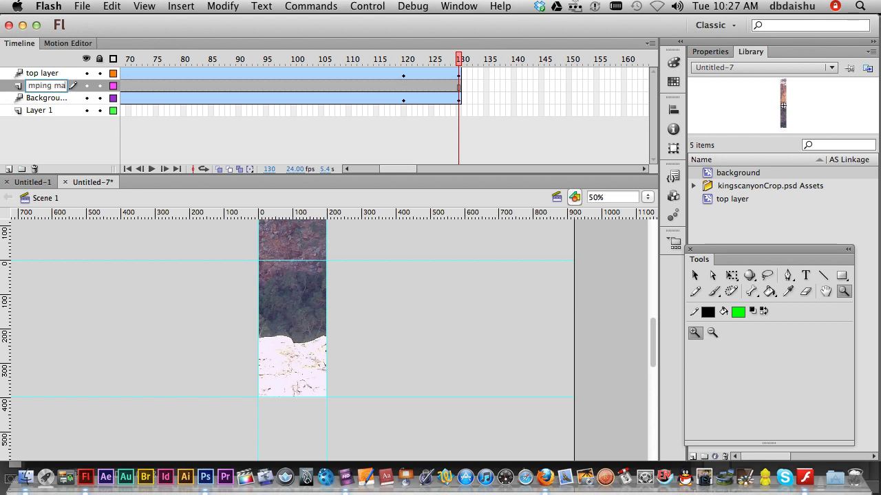
text(ing man)
key(Return)
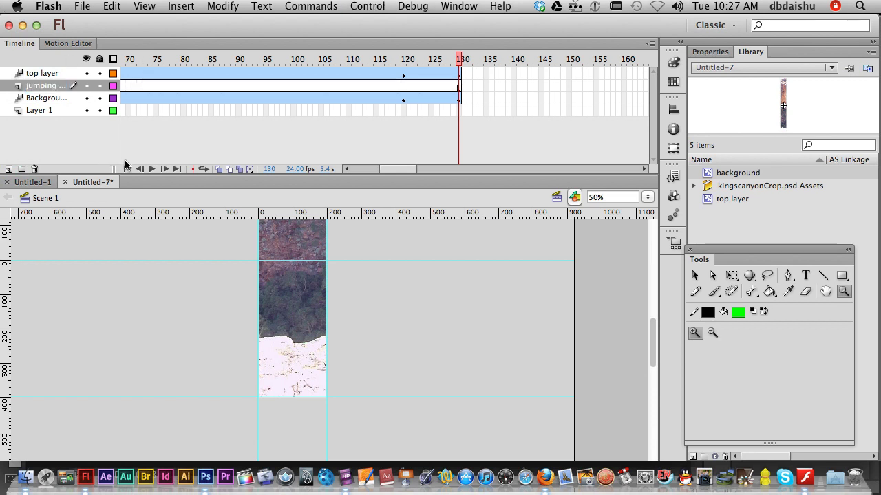
Step: Go to frame 1 of the jumping man layer and set the fill colour to #FF00FF
click(365, 169)
click(124, 88)
click(125, 88)
click(738, 312)
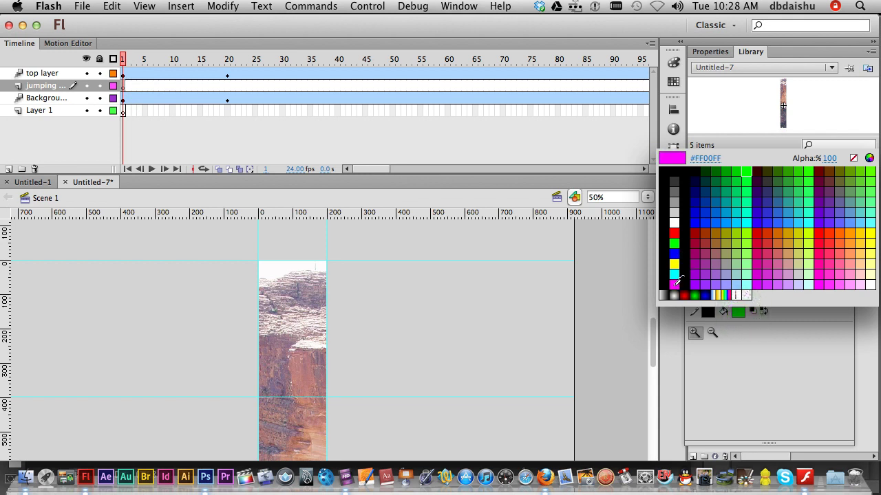
click(675, 286)
Step: With the Brush at 100% zoom, paint a small magenta blob above the cliff ledge
click(714, 293)
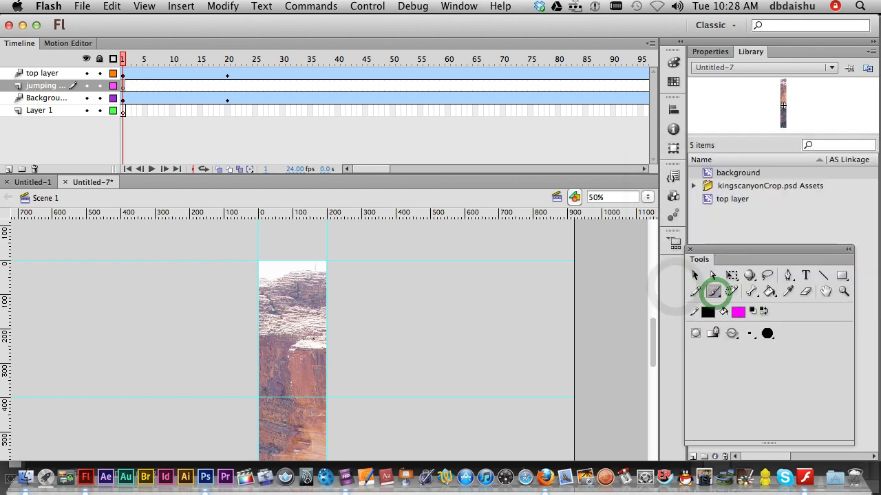
click(842, 291)
click(313, 351)
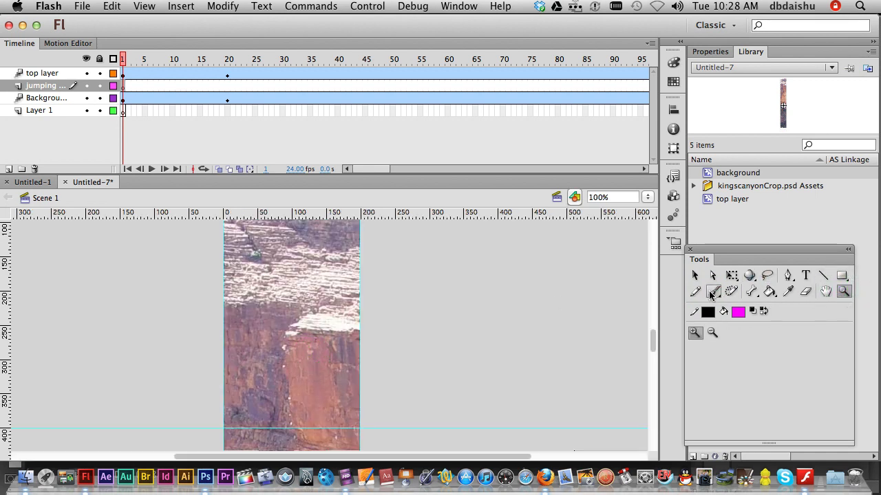
mouse_move(333, 297)
mouse_down()
mouse_move(335, 308)
mouse_move(335, 288)
mouse_move(335, 296)
mouse_up()
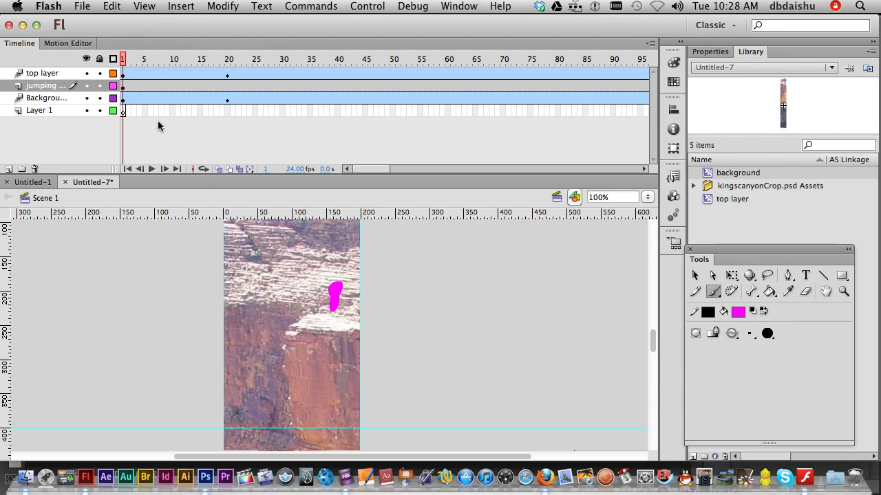
Step: Convert the selected magenta blob into a Movie Clip symbol named 'jumping man'
click(696, 276)
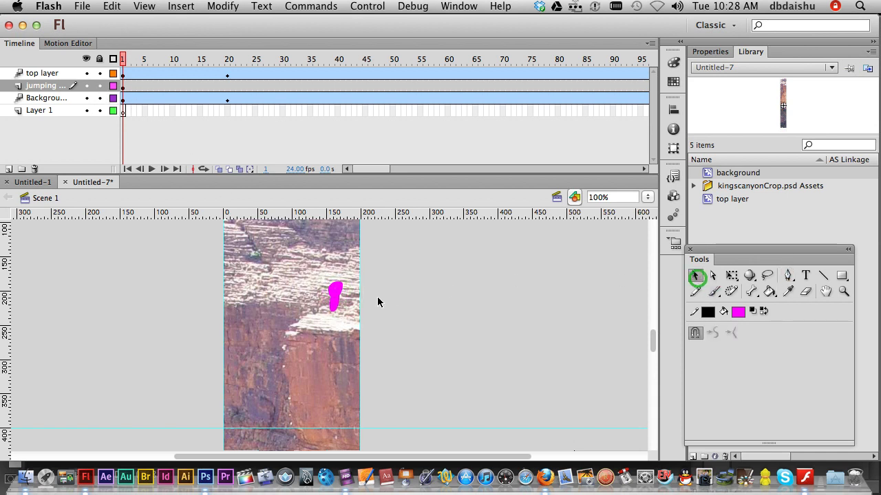
click(337, 296)
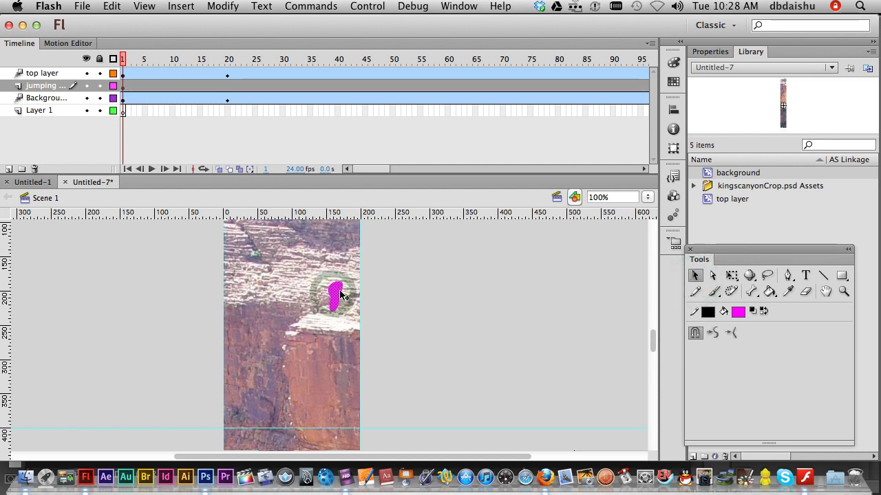
right_click(339, 294)
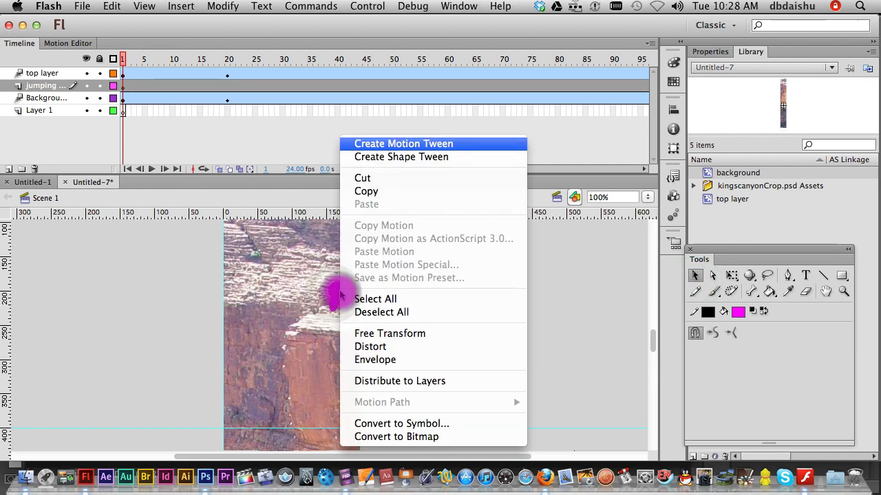
click(454, 425)
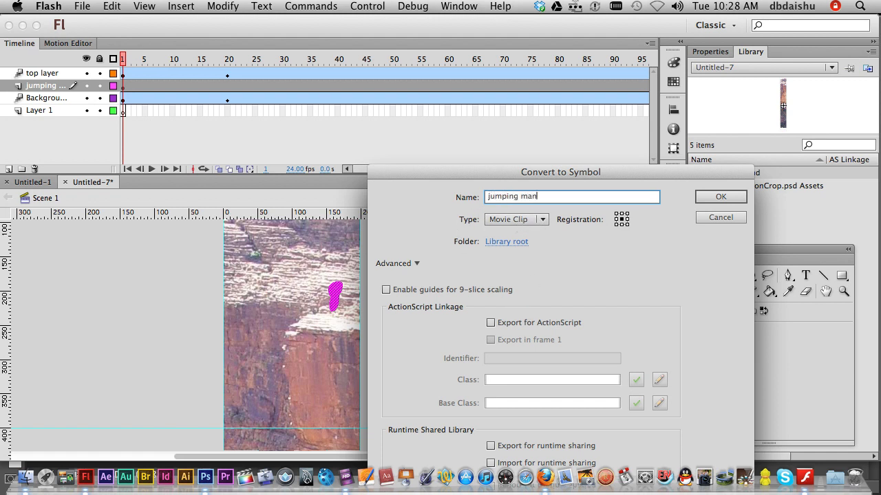
key(Return)
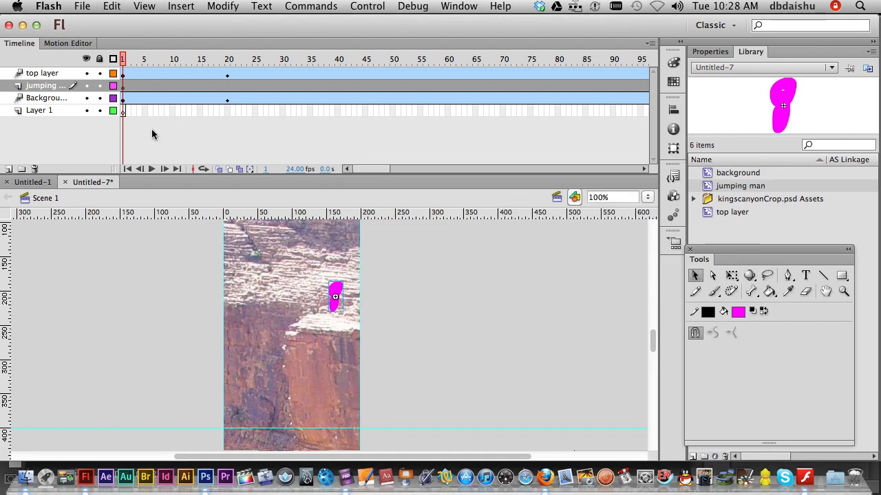
Step: Enter the jumping man symbol and add a second keyframe at frame 2
double_click(336, 294)
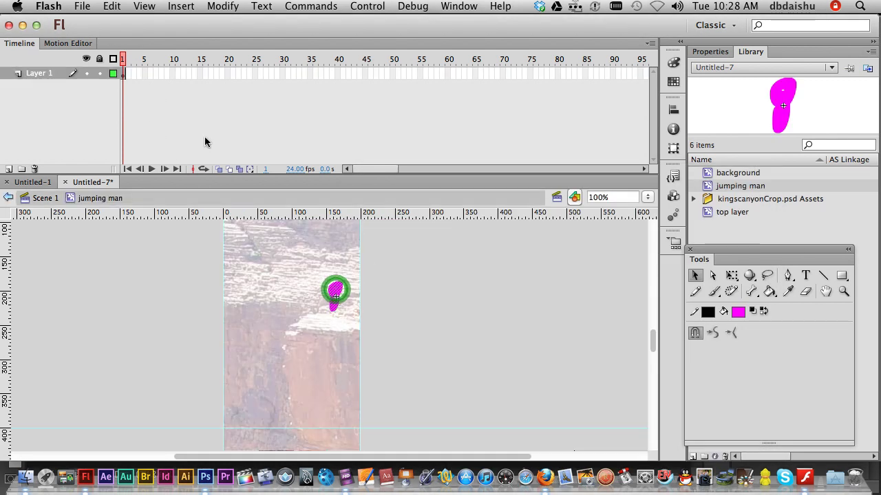
right_click(128, 76)
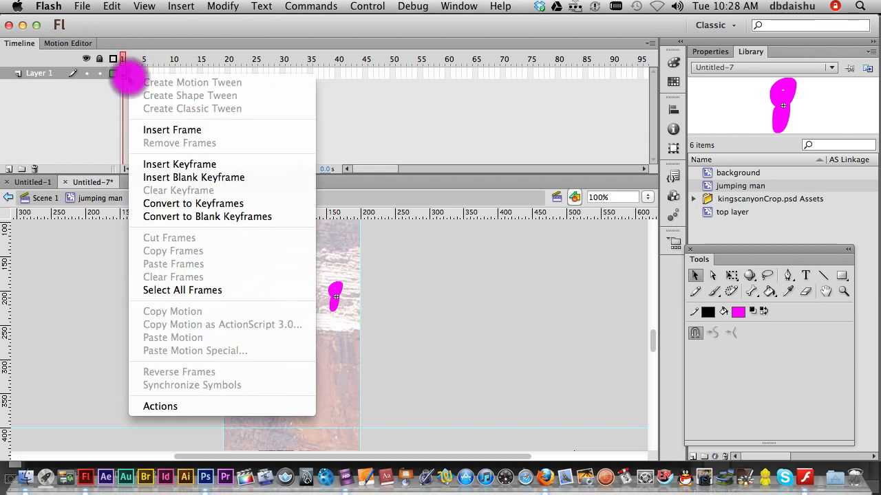
click(208, 166)
click(124, 75)
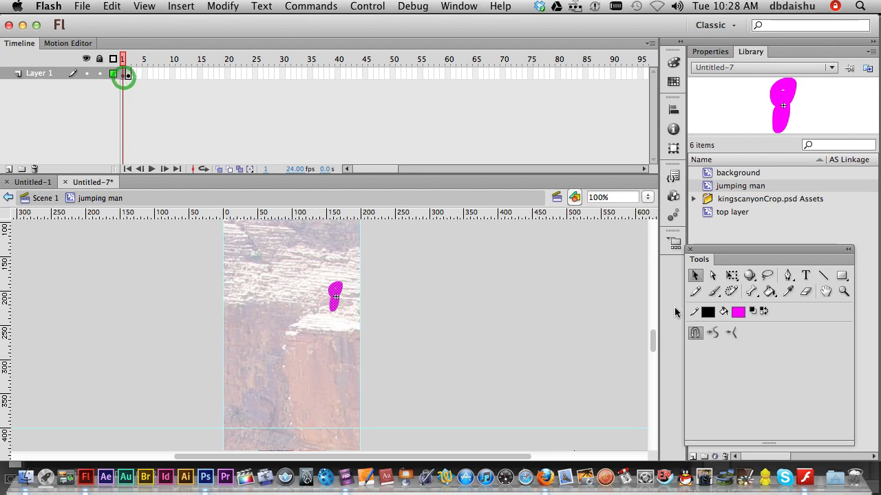
Step: Brush legs, a foot and arms onto the figure for the standing and arms-raised poses
click(713, 291)
drag(334, 302, 337, 322)
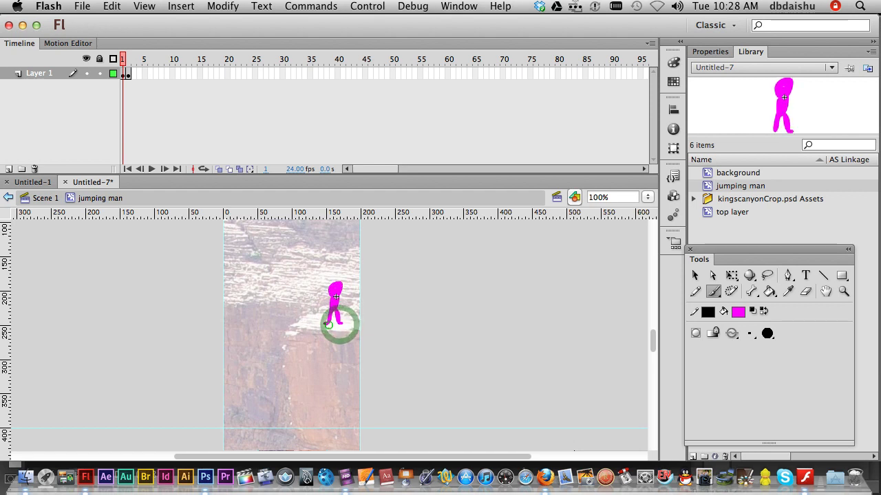
drag(332, 321, 324, 324)
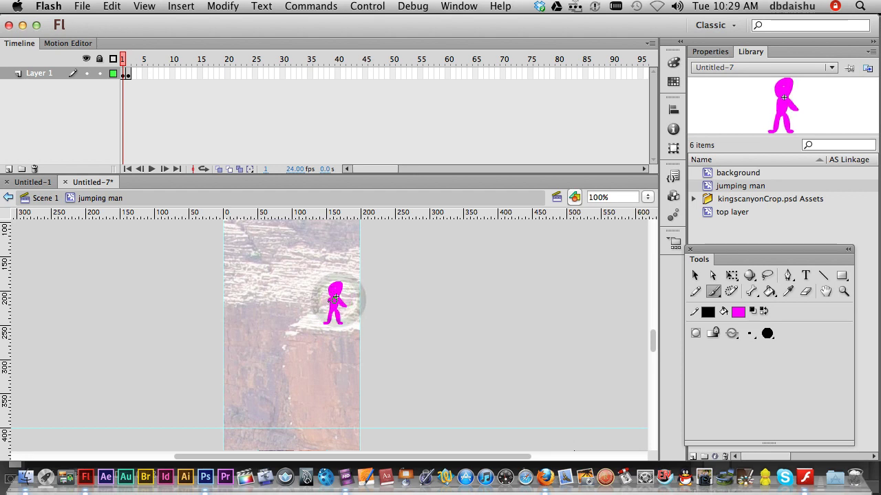
mouse_move(334, 298)
mouse_down()
mouse_move(323, 306)
mouse_move(346, 307)
mouse_up()
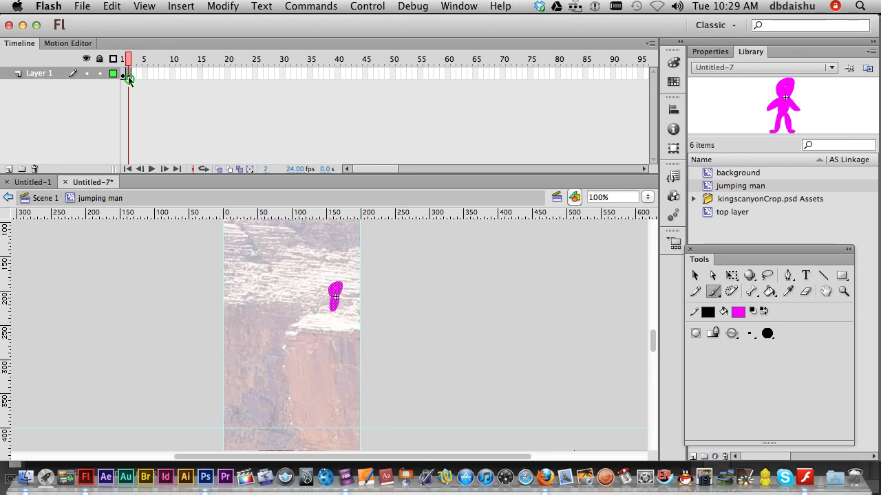
mouse_move(335, 297)
mouse_down()
mouse_move(320, 321)
mouse_move(346, 321)
mouse_up()
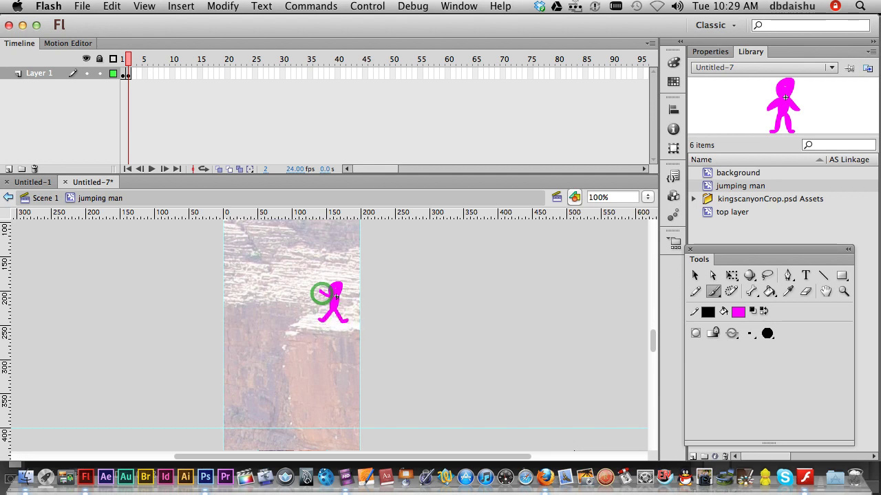
drag(335, 296, 351, 293)
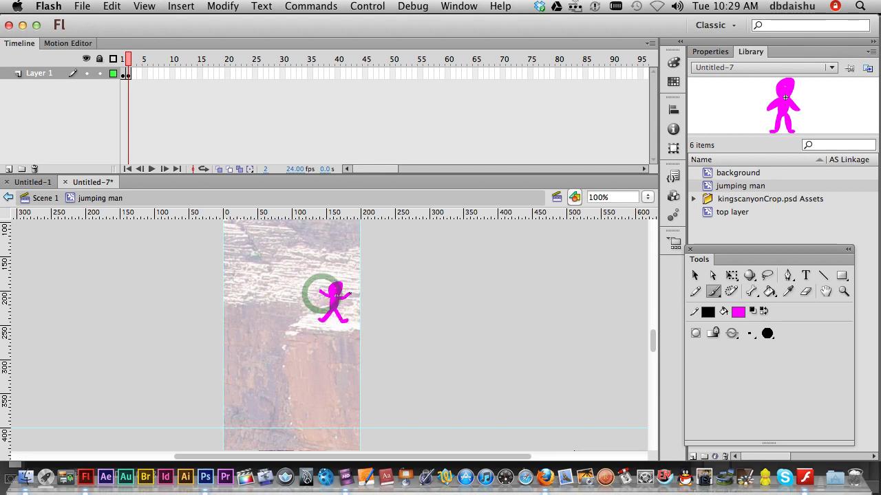
Step: Scrub between frames 1 and 2 to compare the two stick-figure poses
click(123, 60)
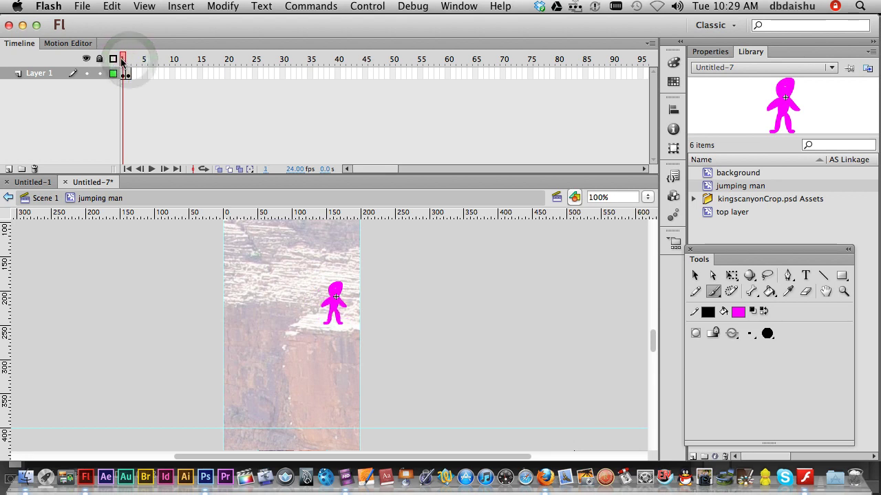
drag(122, 60, 127, 66)
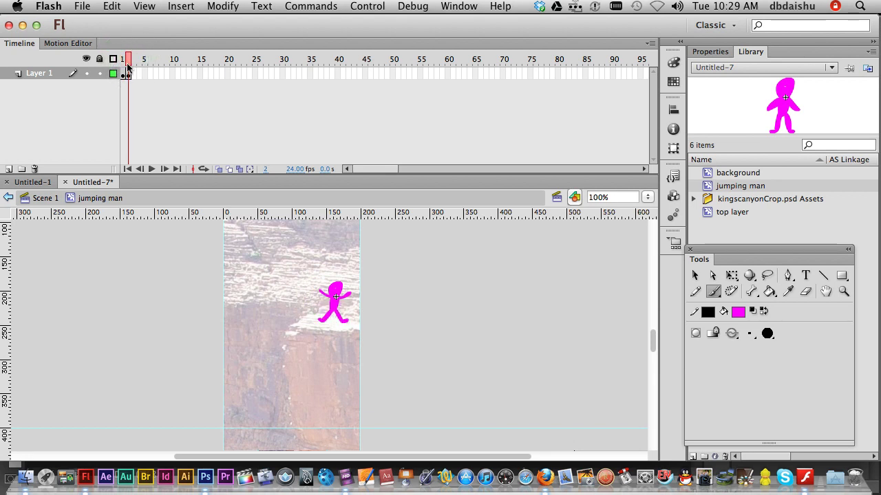
click(89, 200)
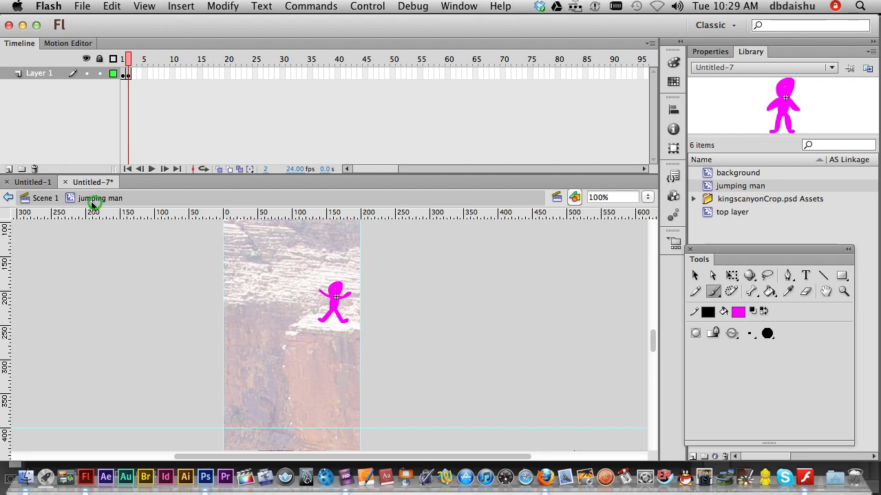
Step: Return to Scene 1 and create a motion tween on the jumping man layer
click(46, 200)
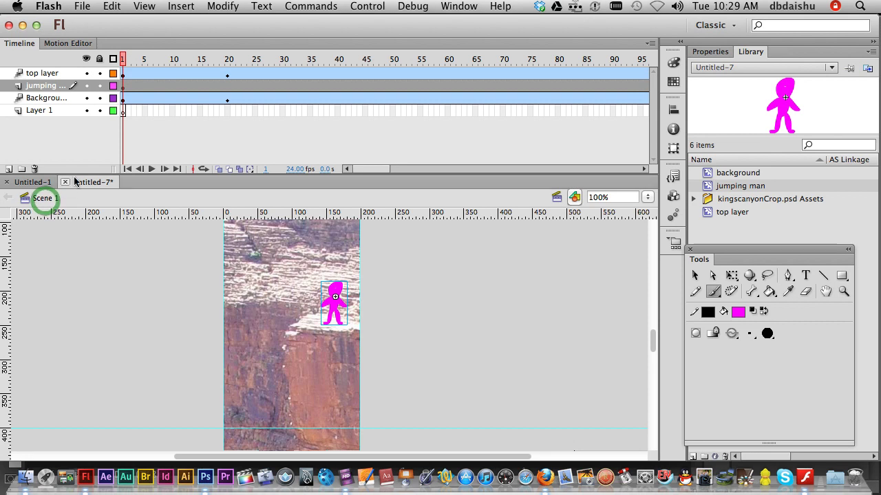
click(123, 61)
click(123, 90)
right_click(124, 90)
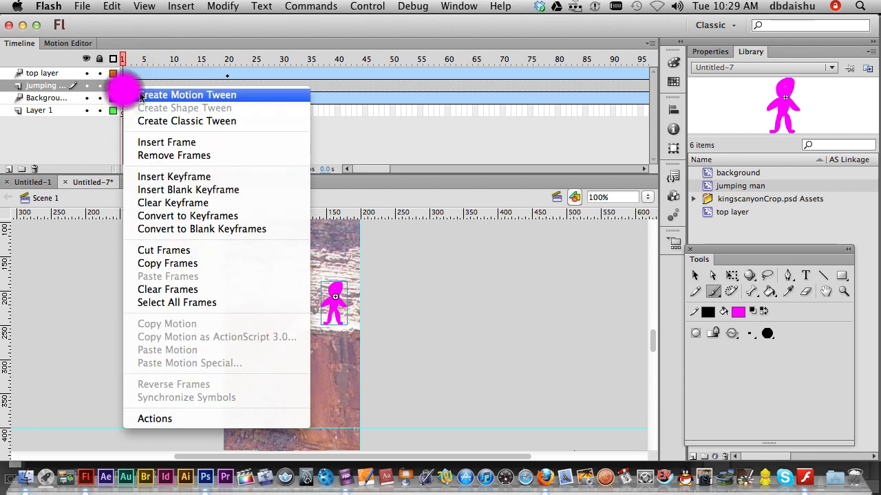
click(140, 96)
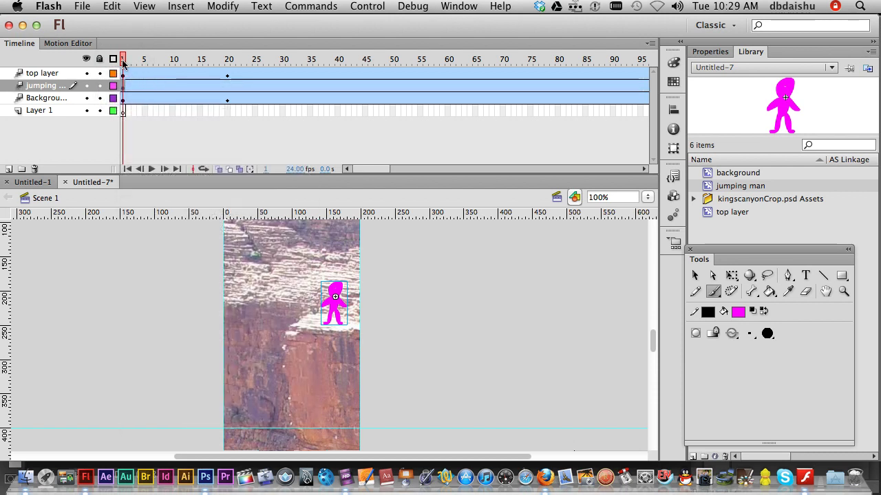
Step: Add a Position keyframe at frame 10 and an All-properties keyframe at frame 15
click(138, 62)
drag(138, 61, 174, 62)
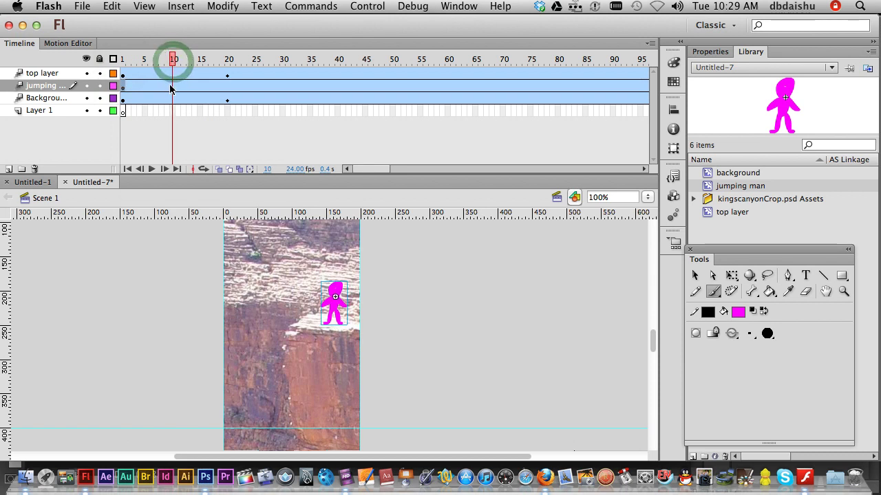
click(175, 90)
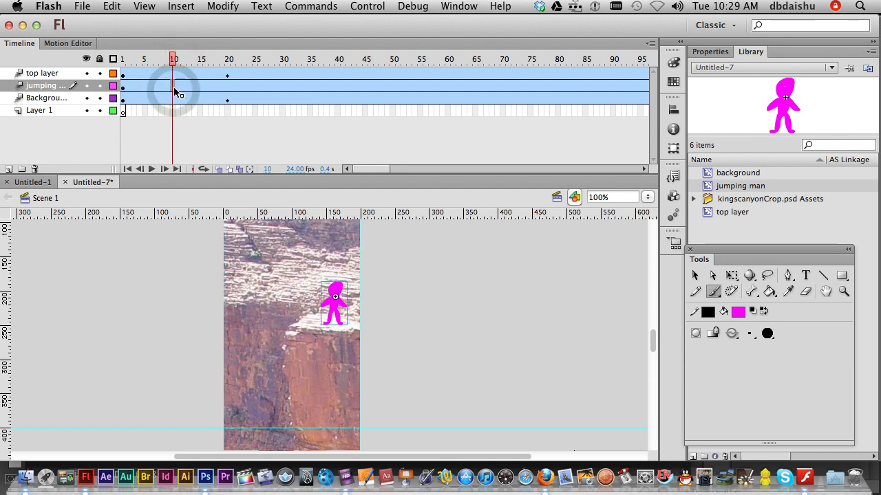
right_click(175, 90)
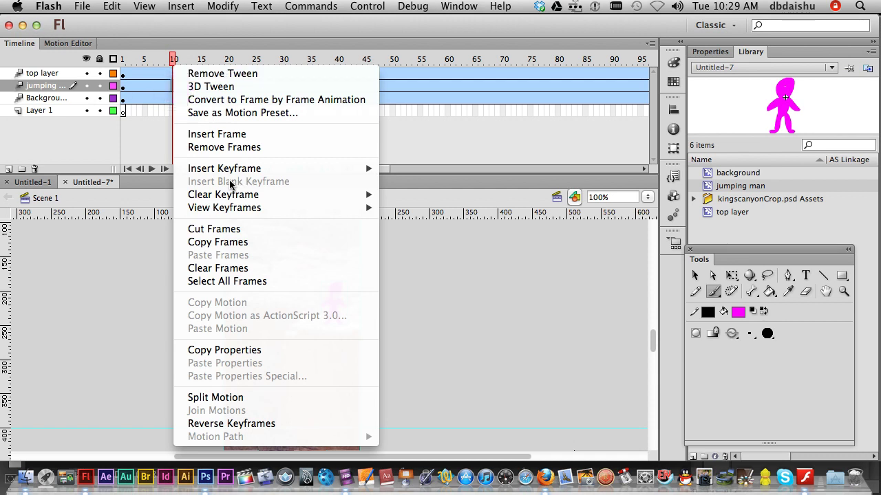
mouse_move(238, 172)
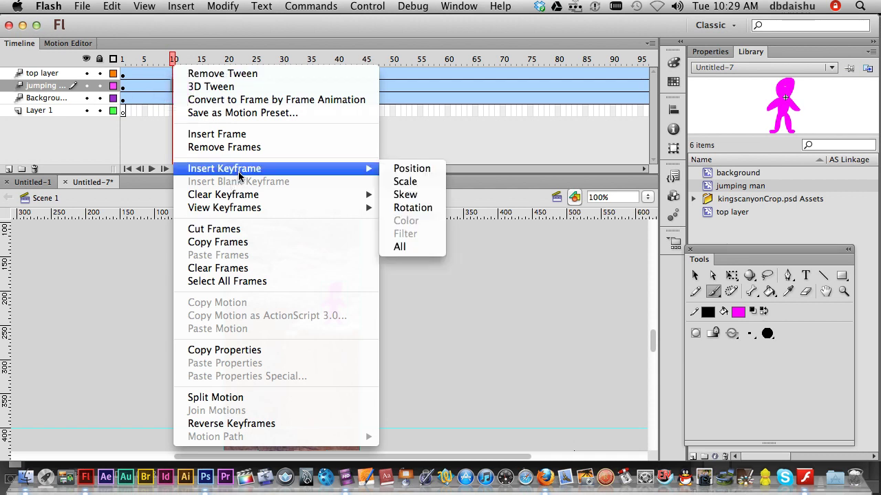
click(413, 169)
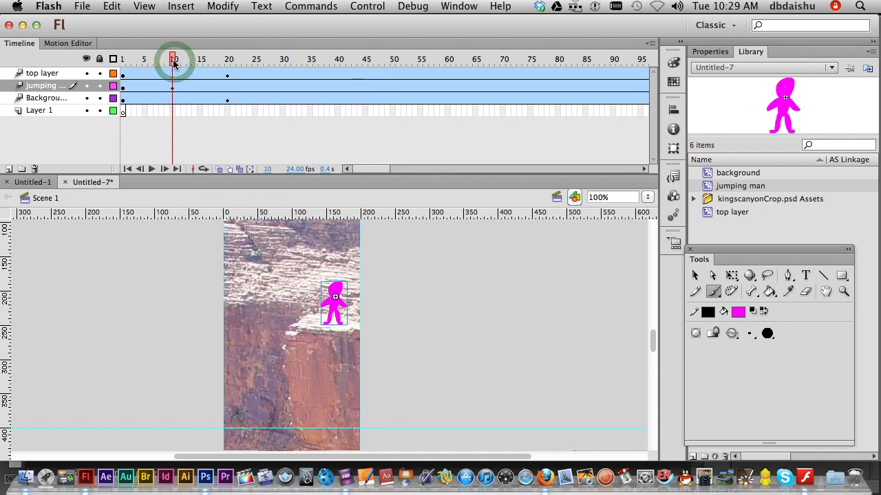
drag(173, 62, 200, 62)
click(200, 87)
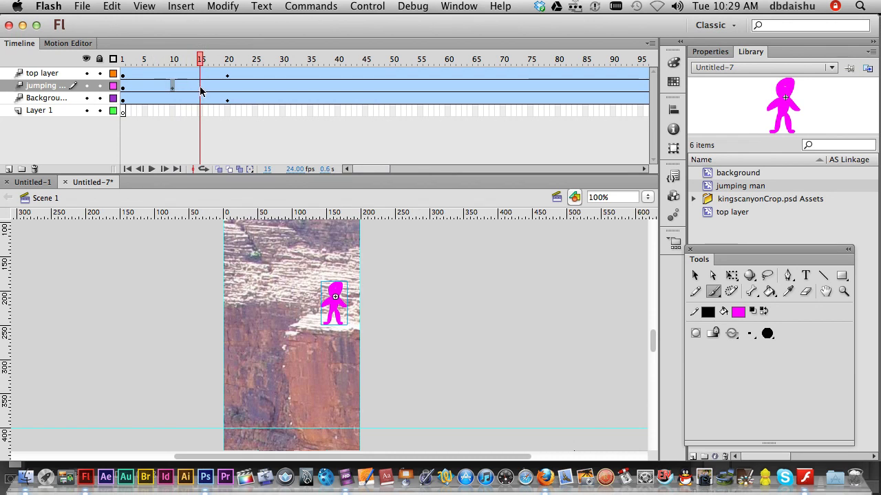
right_click(200, 90)
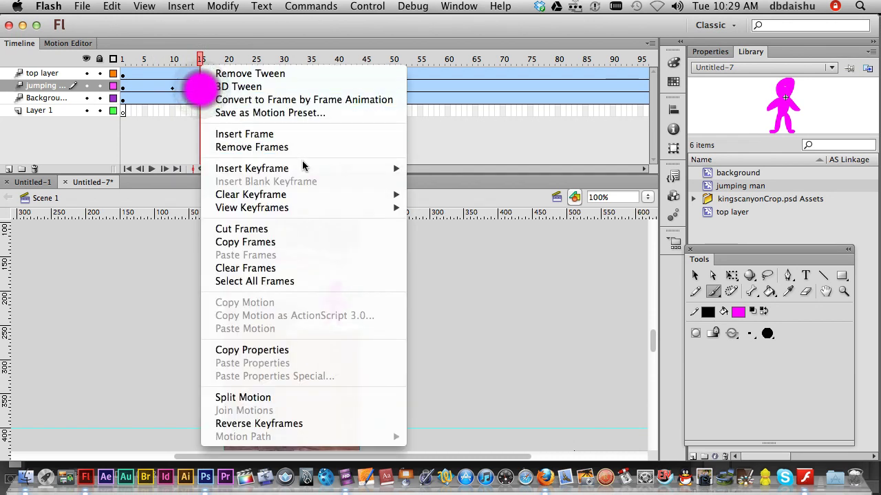
mouse_move(308, 172)
click(426, 246)
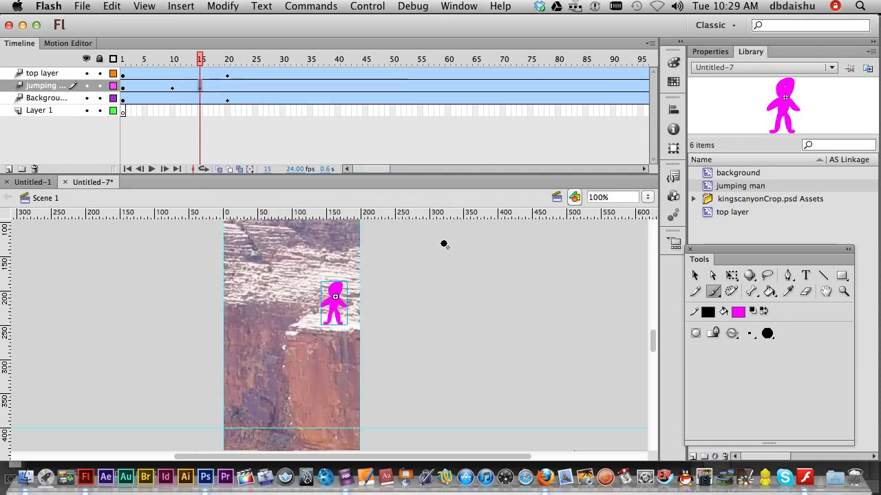
Step: At frame 15, move the jumping man up and left and tilt it clockwise
click(694, 277)
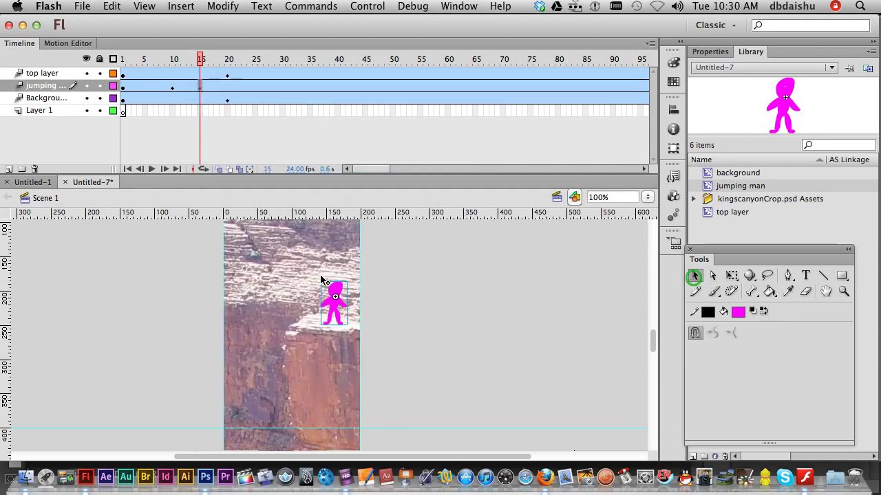
drag(333, 311, 283, 276)
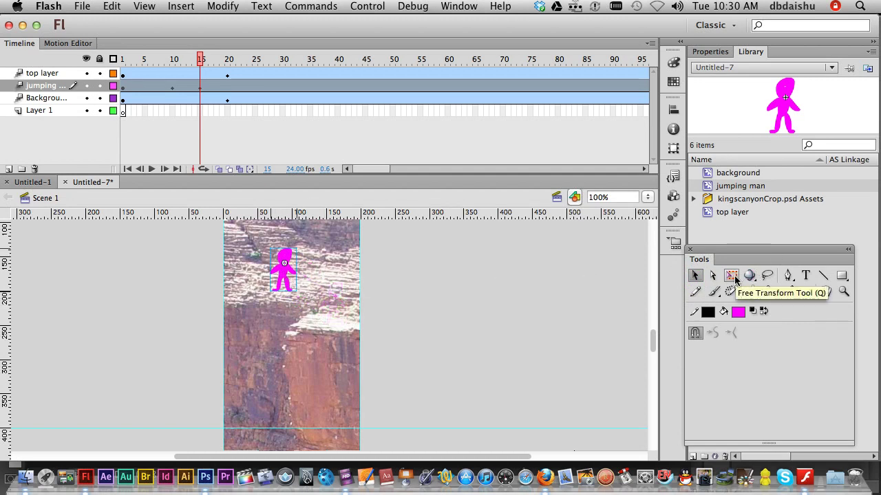
click(733, 277)
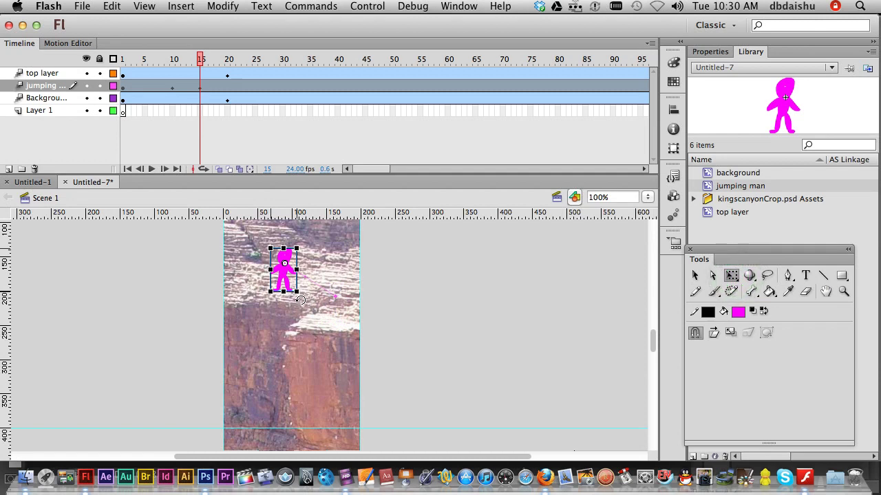
drag(301, 300, 280, 265)
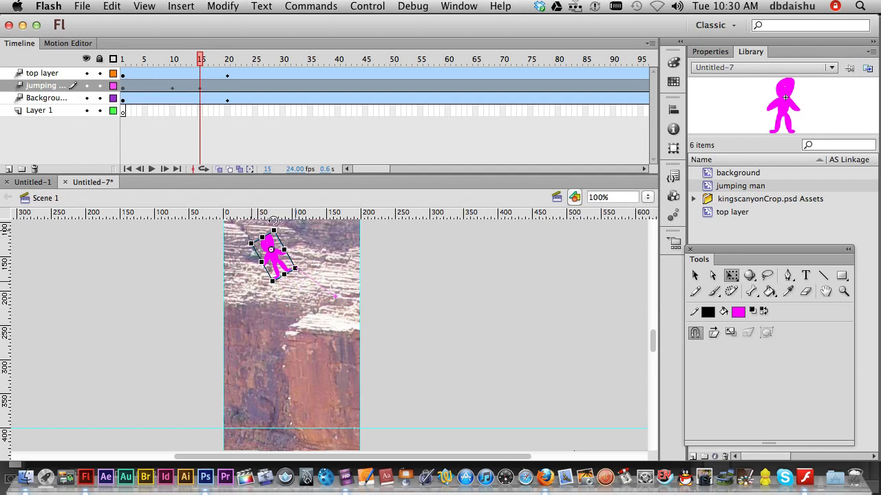
Step: Add an All-properties keyframe at frame 20, drag the figure down the cliff, and preview
drag(199, 59, 227, 59)
click(227, 86)
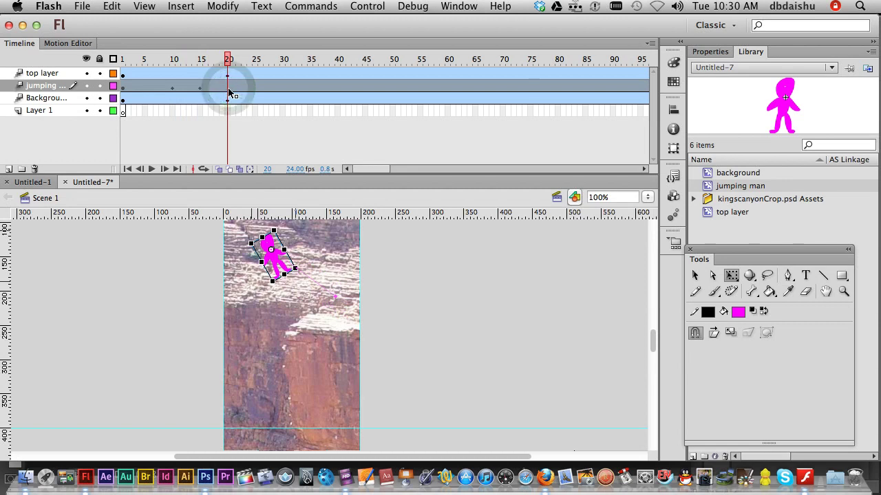
right_click(229, 91)
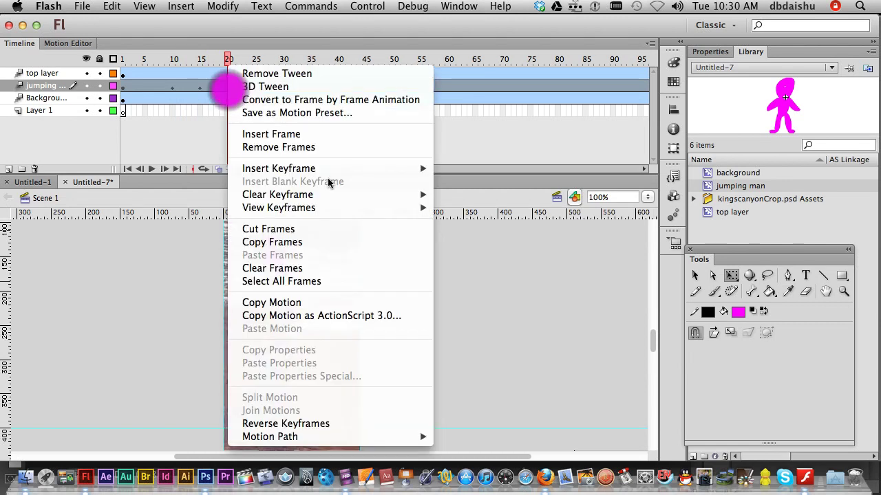
mouse_move(428, 172)
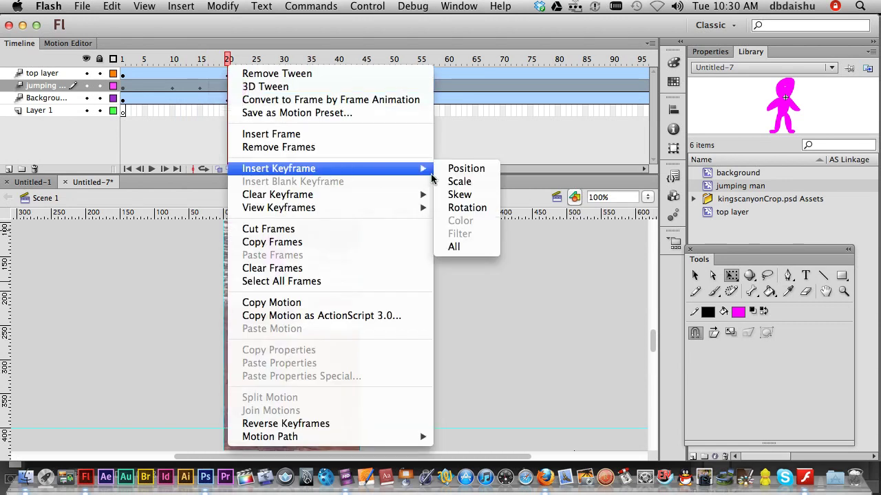
click(468, 248)
drag(274, 264, 297, 314)
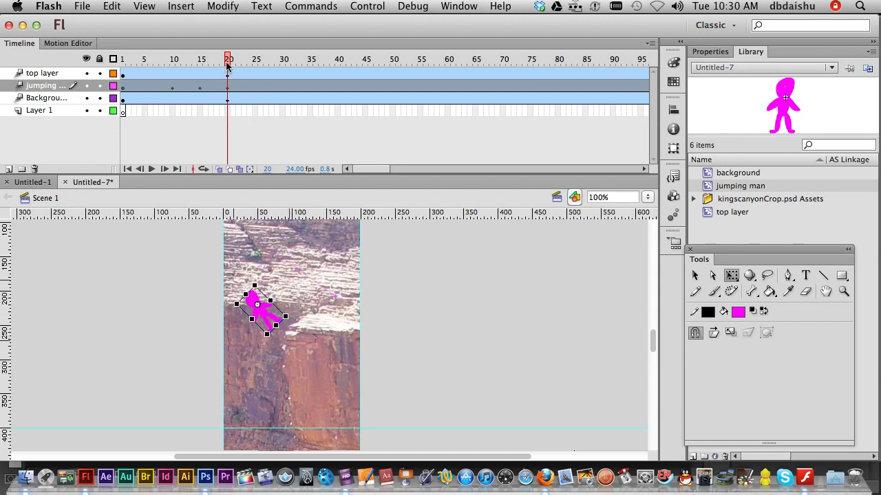
drag(227, 65, 423, 62)
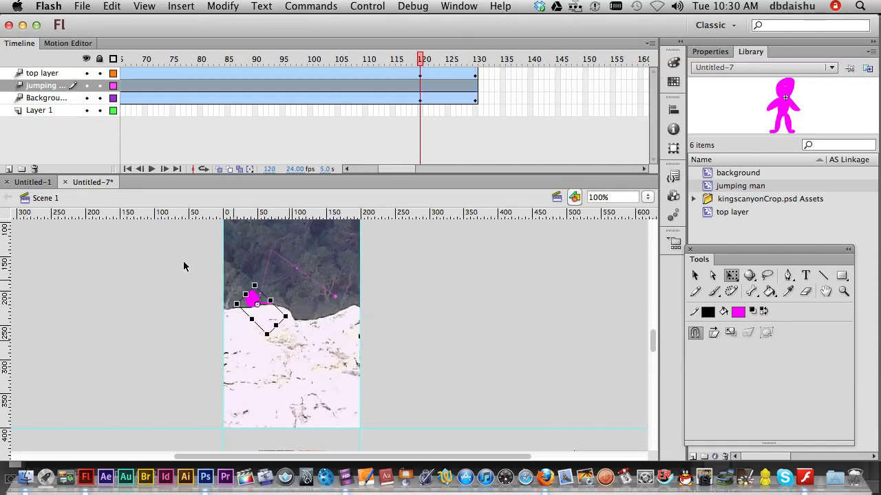
Step: Hide the top layer, then rotate the figure nearly flat and shrink it at frame 120
click(86, 73)
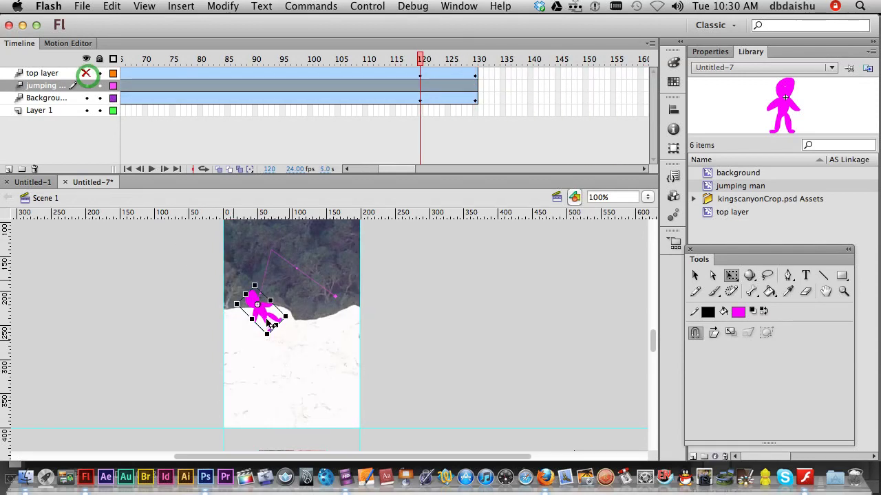
drag(284, 331, 292, 301)
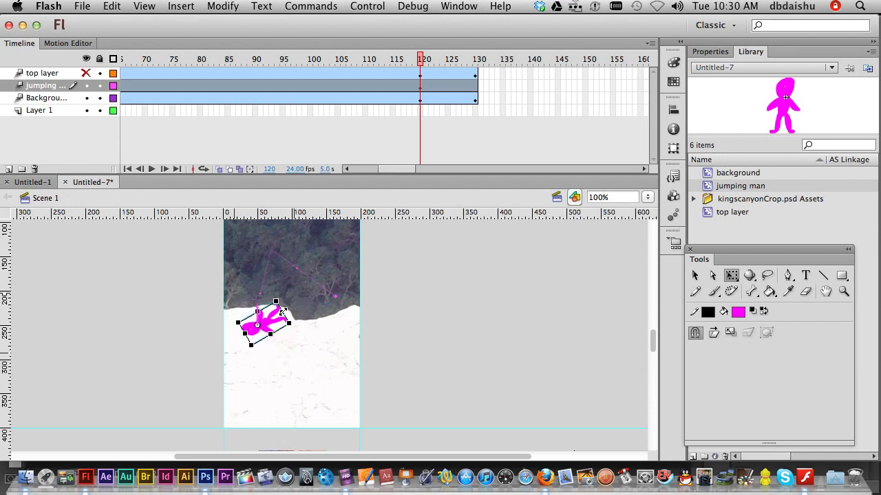
click(250, 346)
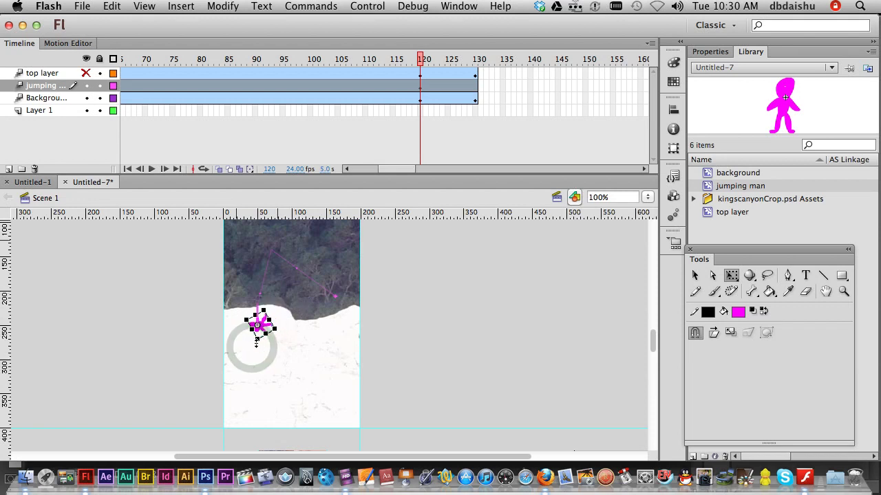
drag(252, 346, 254, 333)
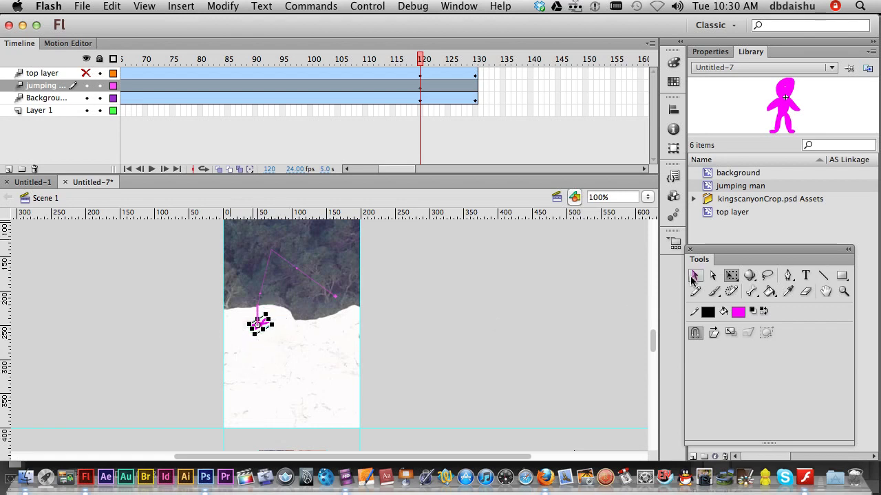
click(693, 276)
Step: Play and scrub the timeline to preview the man falling down the cliff
click(423, 59)
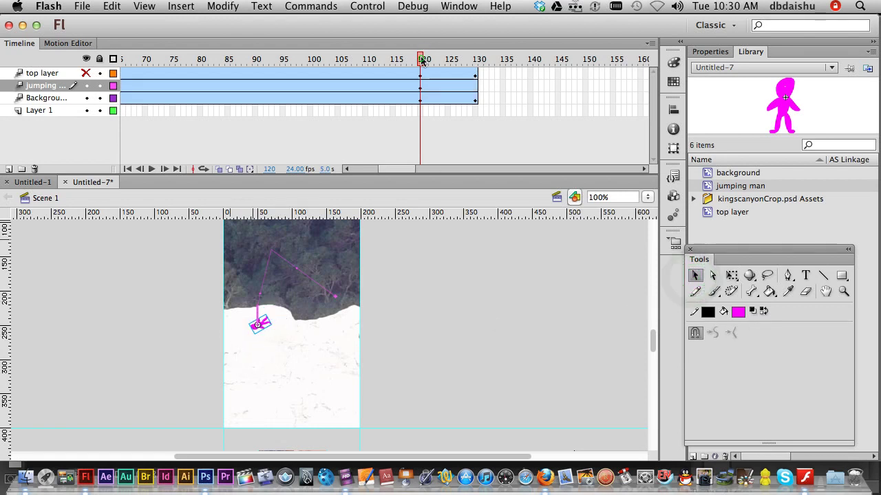
key(Return)
drag(422, 60, 7, 69)
drag(125, 63, 447, 100)
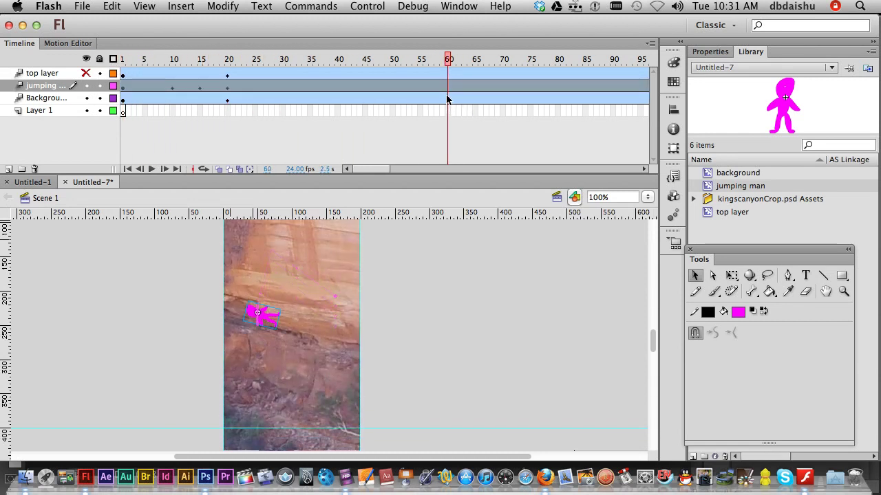
Step: Run Test Movie (Cmd+Return) to play the cliff animation as Untitled-7.swf
key(super+Return)
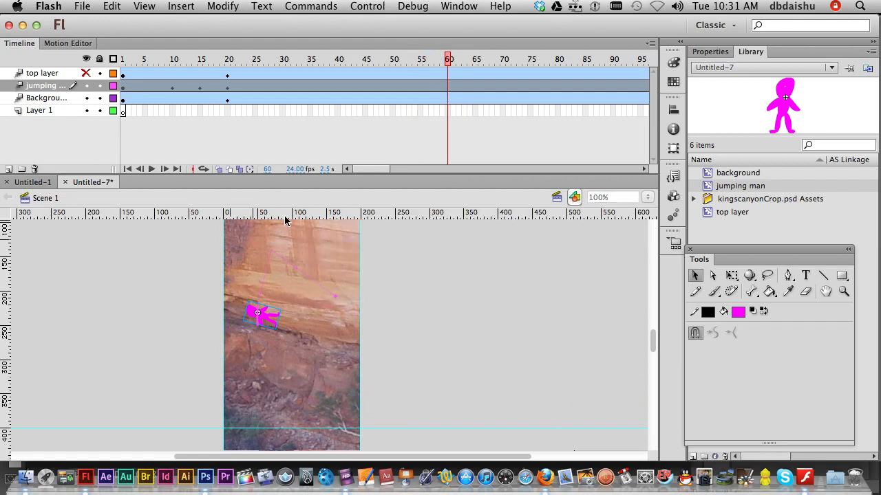